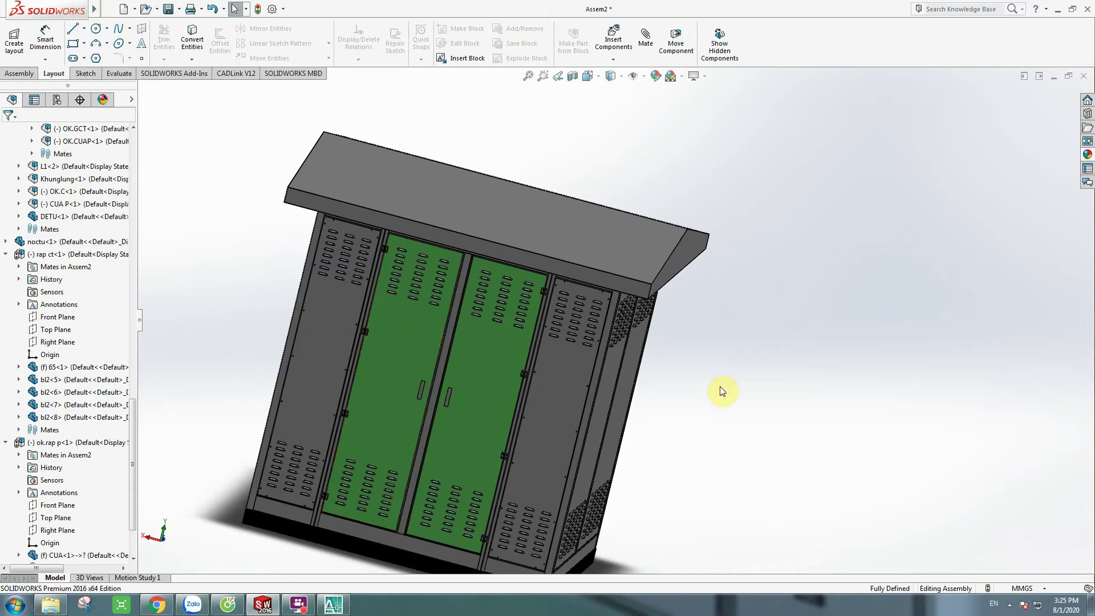
Step: Zoom out and turn the finished cabinet assembly to show its right side
{"action": "scroll", "coordinate": [695, 379], "scroll_direction": "up", "scroll_amount": 2}
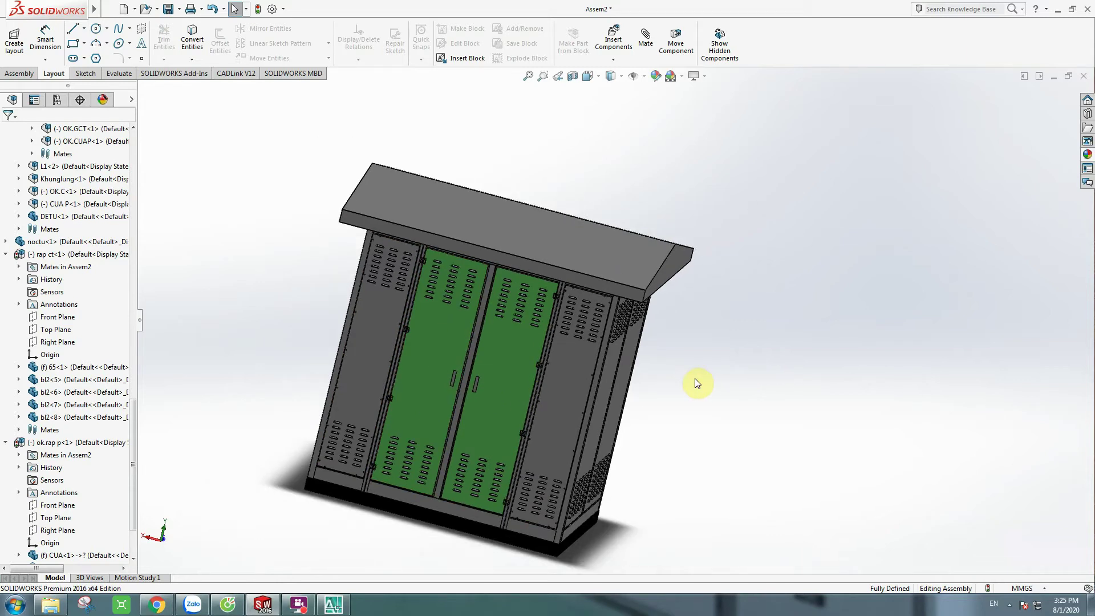
{"action": "key", "text": "Left"}
{"action": "key", "text": "Left"}
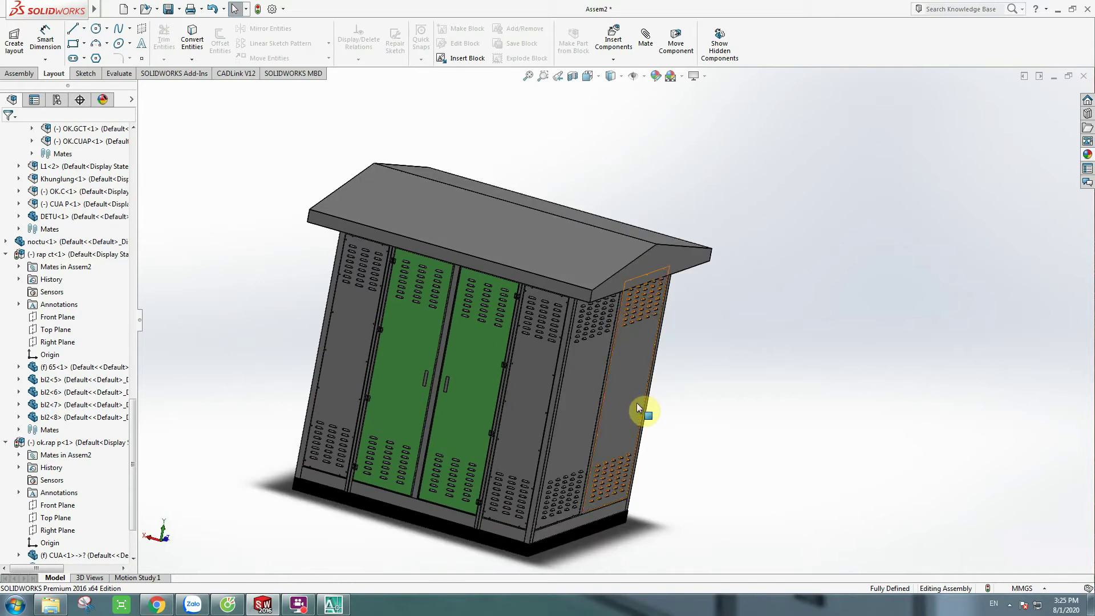
Step: Open the DETU sheet-metal part from the mat cua folder, then go to the AutoCAD drawing
{"action": "left_click", "coordinate": [147, 12]}
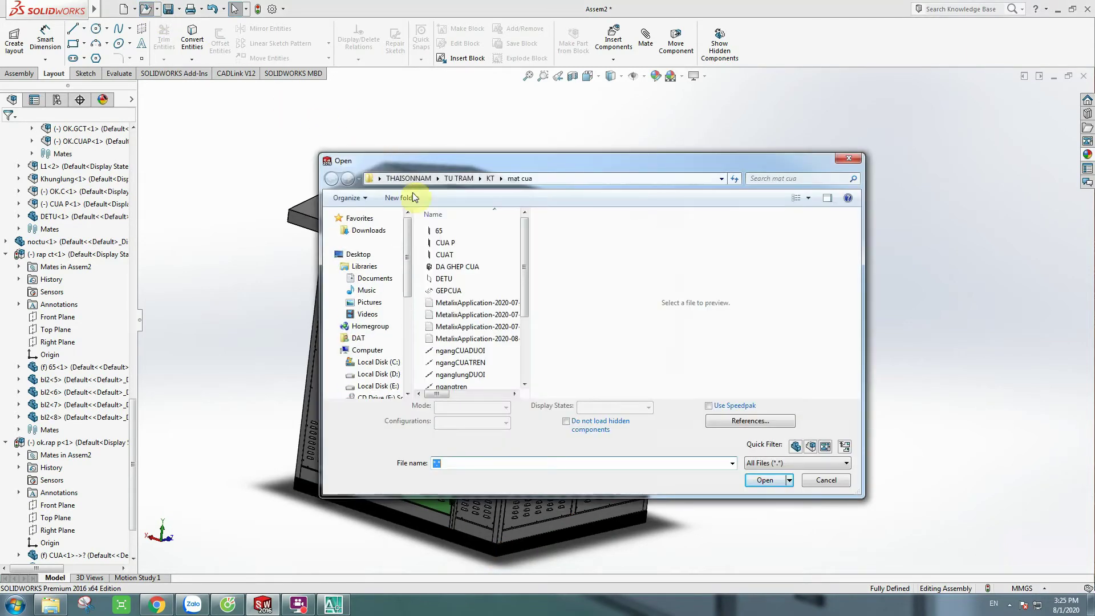
{"action": "double_click", "coordinate": [453, 279]}
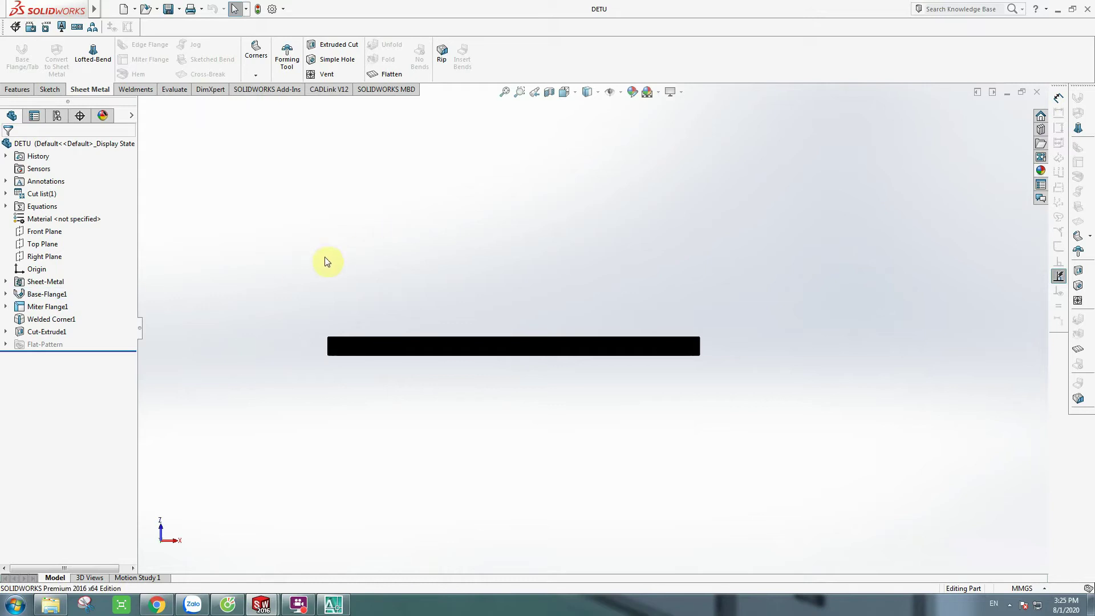
{"action": "left_click", "coordinate": [334, 605]}
Step: Zoom around the AutoCAD drawing's front, back and side elevations of the cabinet
{"action": "scroll", "coordinate": [637, 331], "scroll_direction": "down", "scroll_amount": 5}
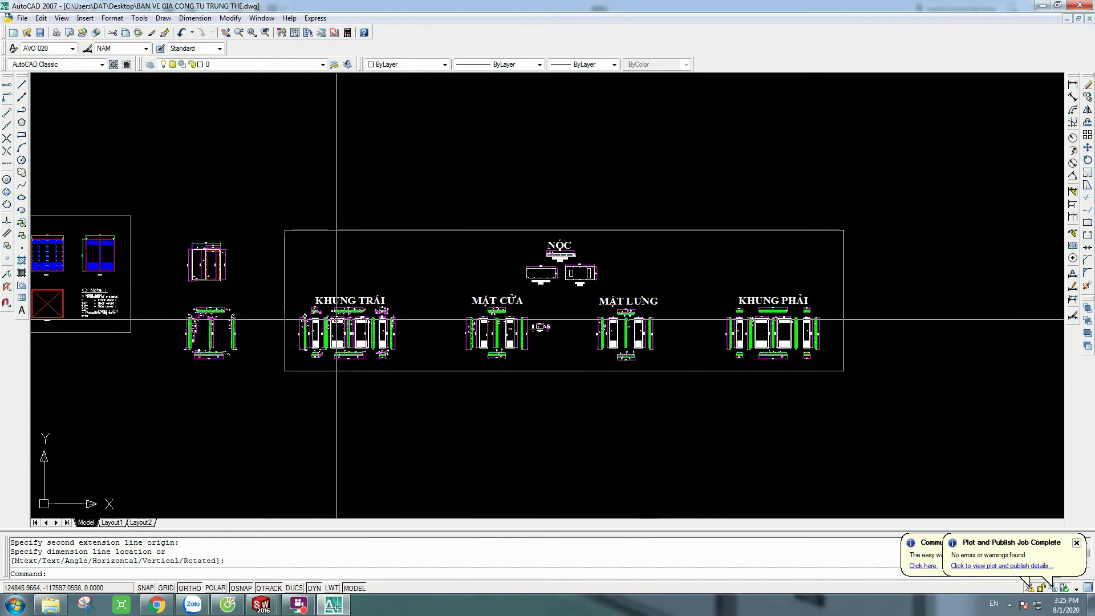
{"action": "scroll", "coordinate": [858, 324], "scroll_direction": "down", "scroll_amount": 2}
{"action": "scroll", "coordinate": [400, 285], "scroll_direction": "up", "scroll_amount": 10}
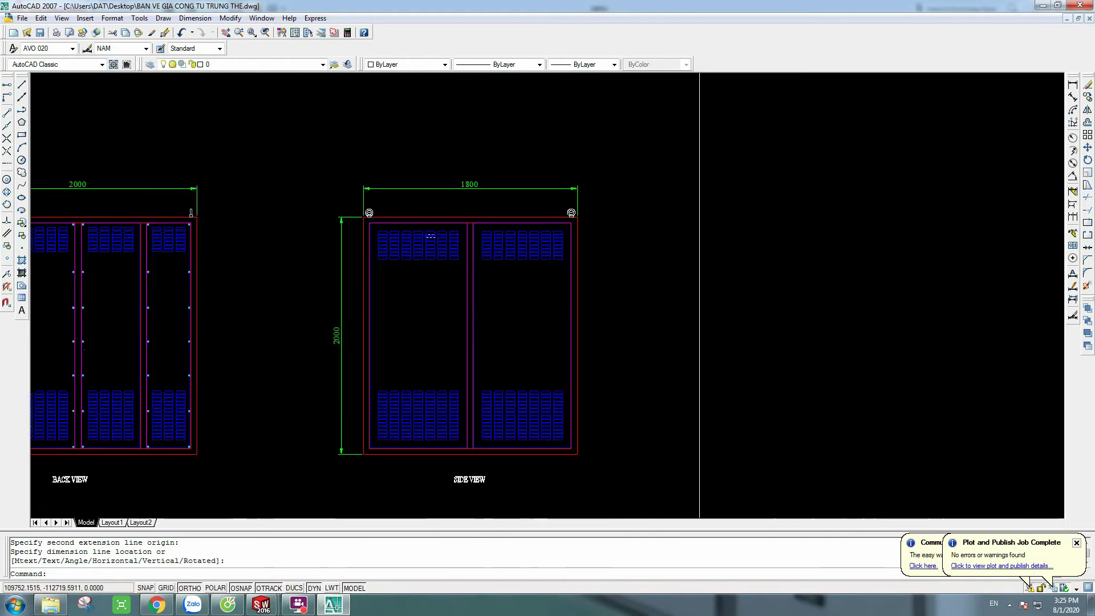
{"action": "scroll", "coordinate": [532, 217], "scroll_direction": "down", "scroll_amount": 4}
{"action": "scroll", "coordinate": [376, 217], "scroll_direction": "up", "scroll_amount": 5}
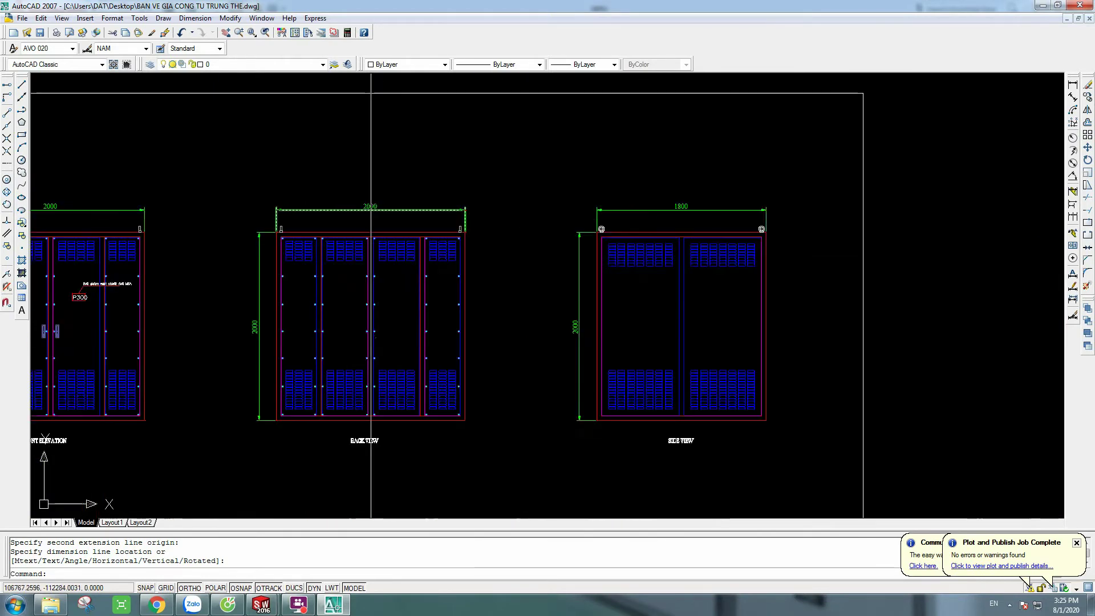
{"action": "scroll", "coordinate": [401, 220], "scroll_direction": "down", "scroll_amount": 4}
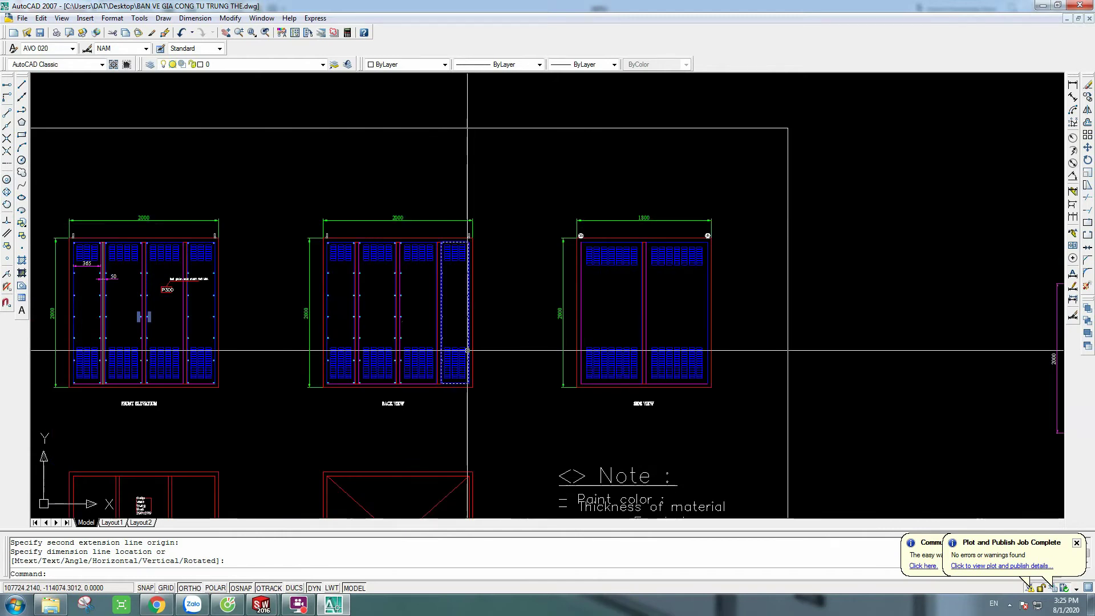
{"action": "scroll", "coordinate": [434, 354], "scroll_direction": "down", "scroll_amount": 3}
{"action": "scroll", "coordinate": [399, 365], "scroll_direction": "up", "scroll_amount": 4}
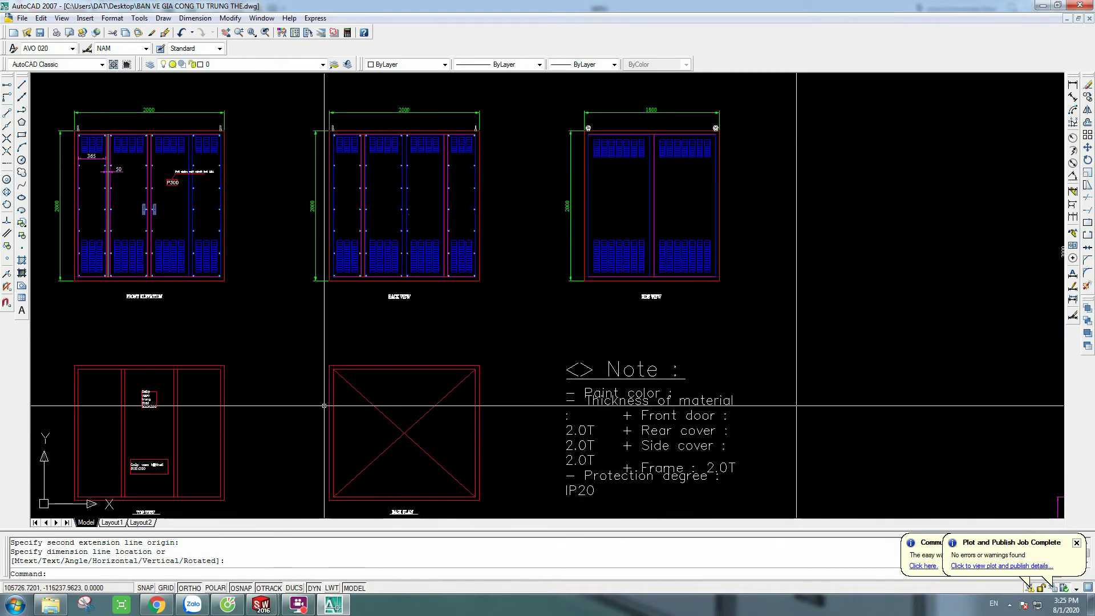
Step: Return to SOLIDWORKS and bring up the DETU part window
{"action": "left_click", "coordinate": [262, 609]}
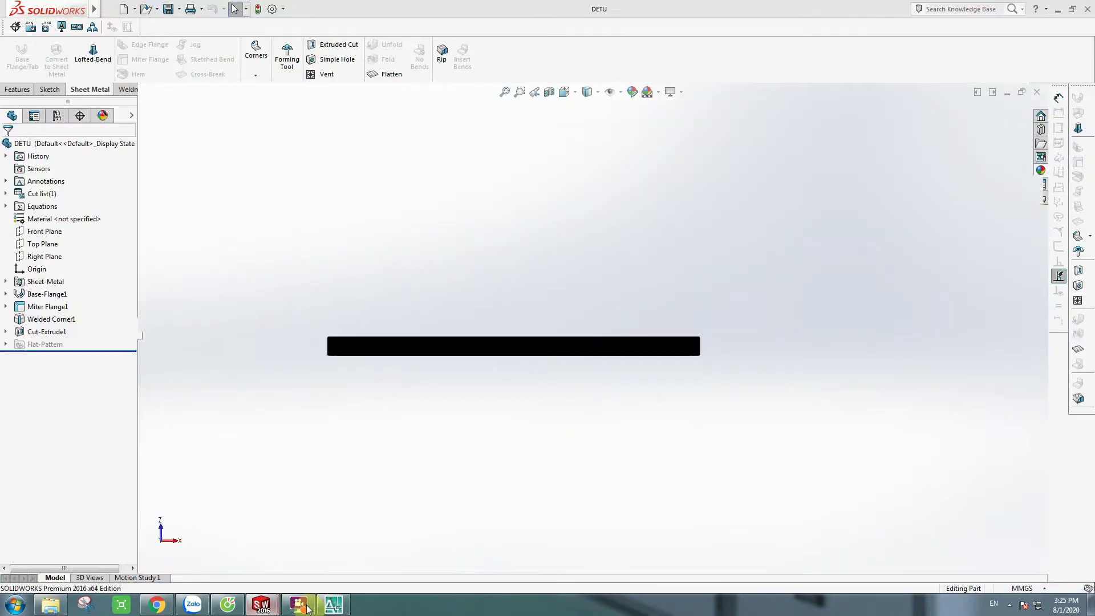
{"action": "left_click", "coordinate": [211, 562]}
{"action": "left_click", "coordinate": [337, 548]}
Step: Edit Base-Flange1's sketch in Front view and add a 50 dimension below the top midpoint
{"action": "left_click", "coordinate": [56, 294]}
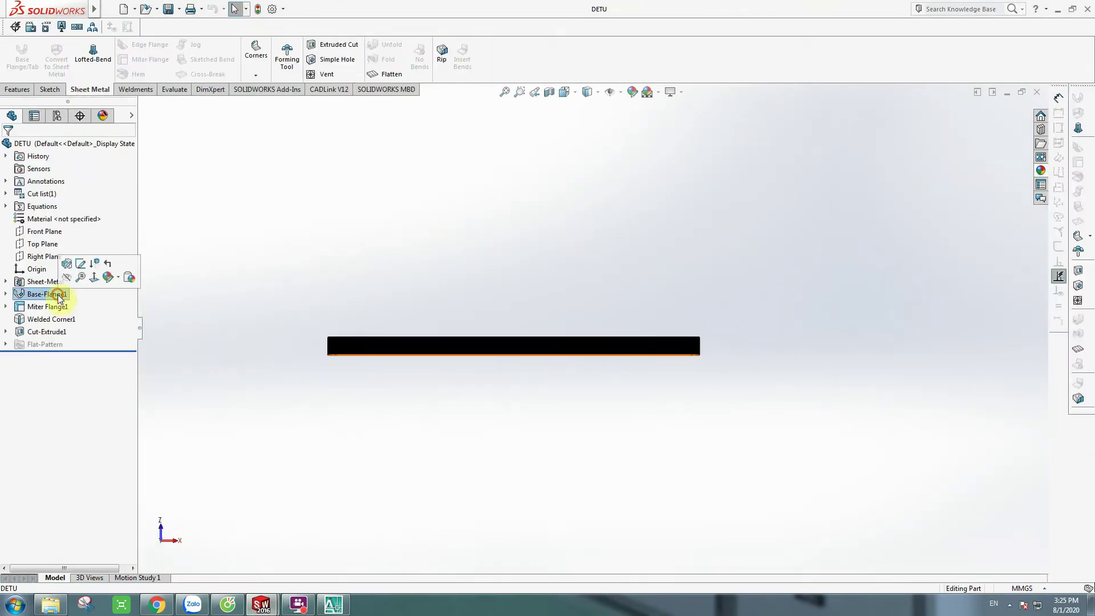
{"action": "left_click", "coordinate": [80, 267]}
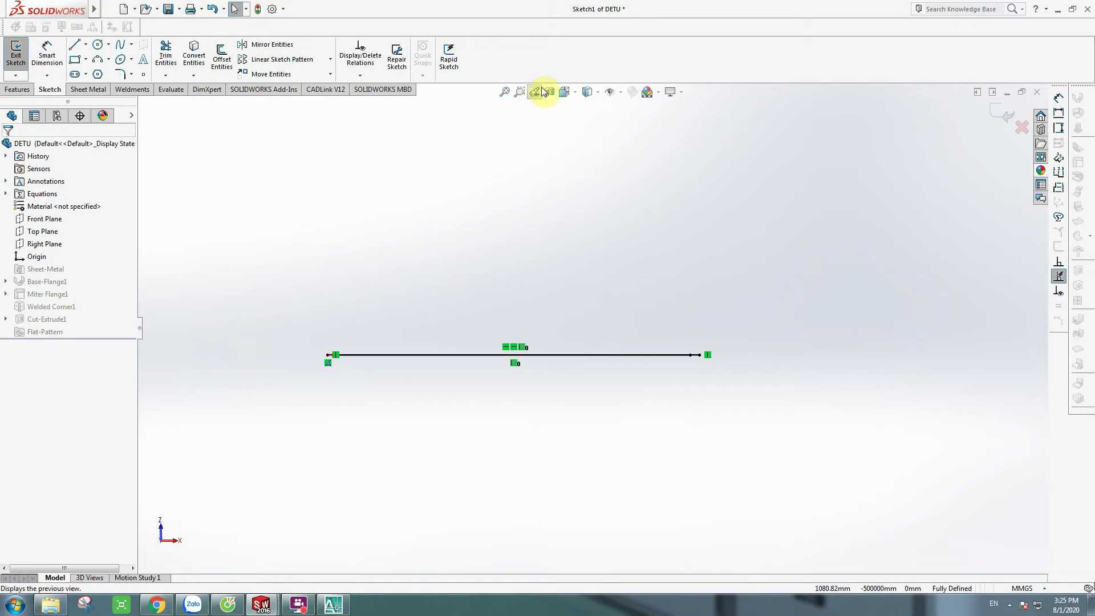
{"action": "left_click", "coordinate": [573, 94]}
{"action": "left_click", "coordinate": [627, 159]}
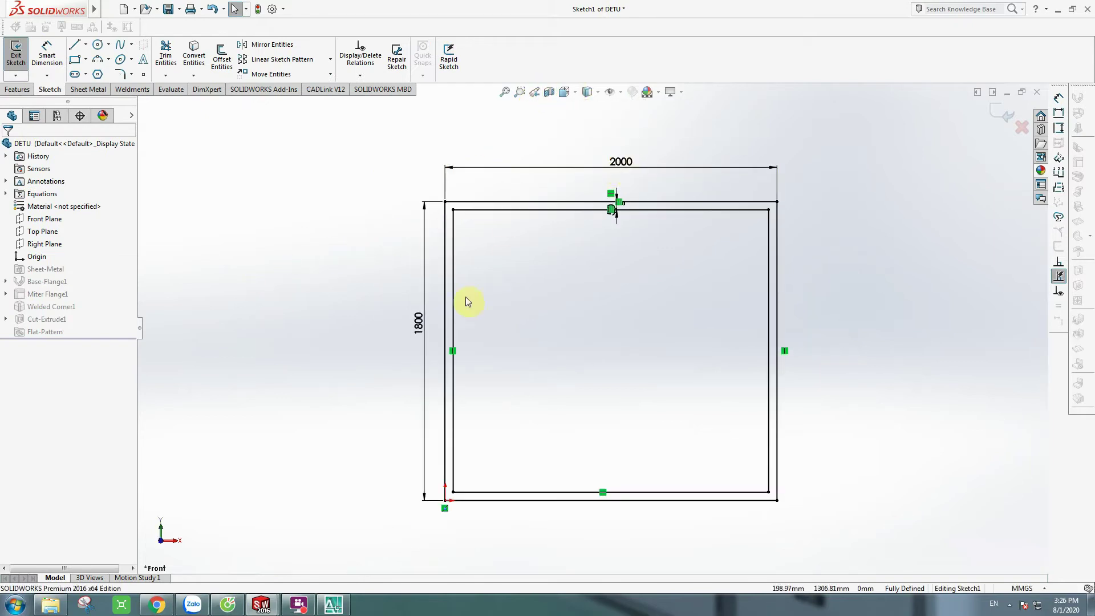
{"action": "scroll", "coordinate": [615, 212], "scroll_direction": "down", "scroll_amount": 2}
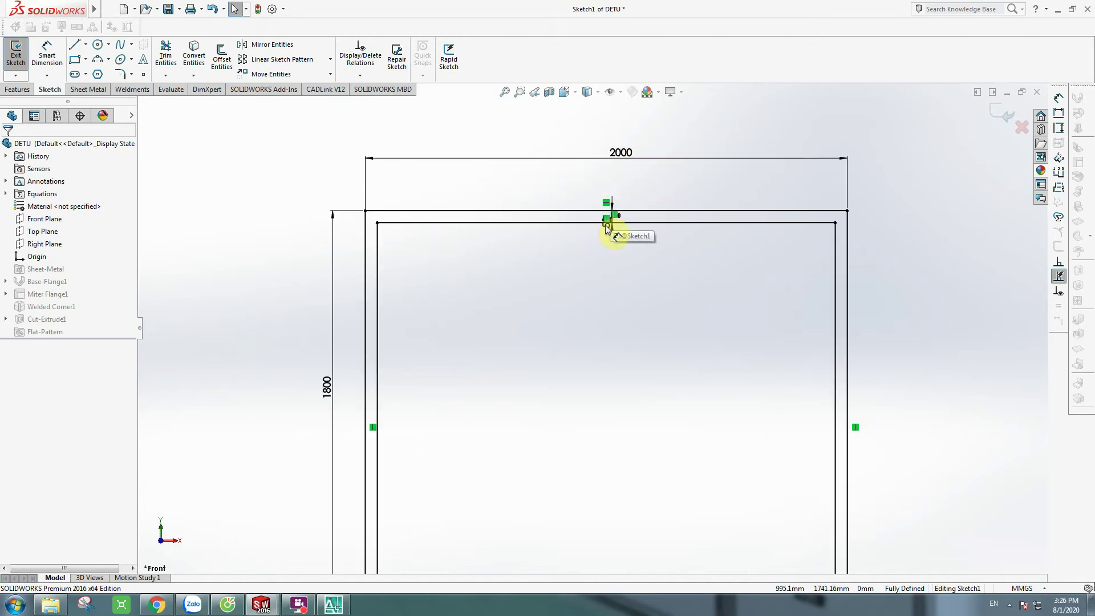
{"action": "left_click", "coordinate": [610, 257]}
{"action": "left_click", "coordinate": [894, 263]}
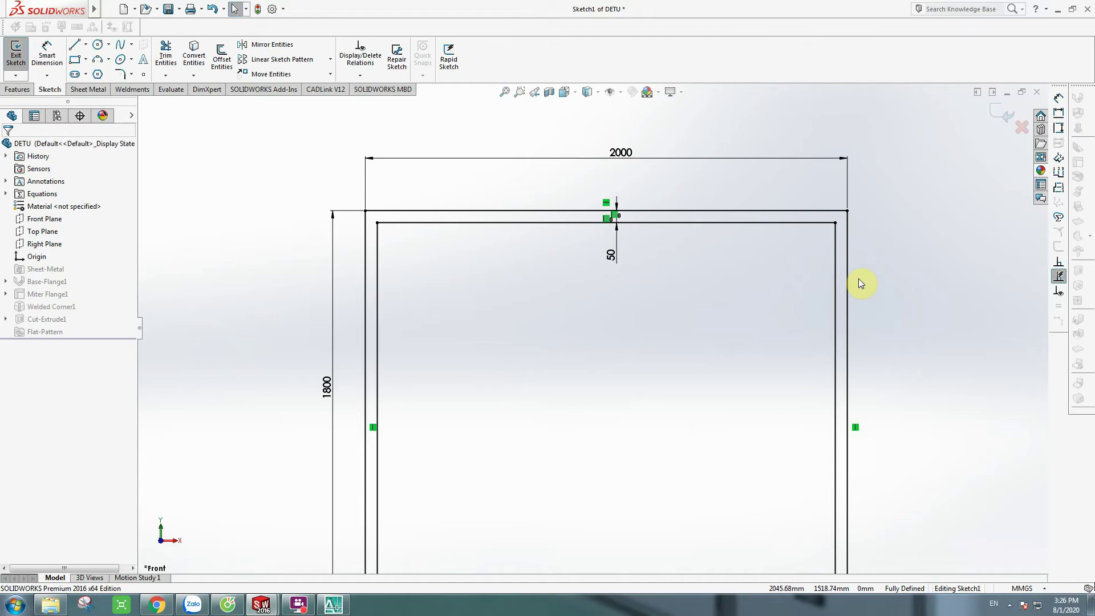
{"action": "left_click_drag", "start_coordinate": [614, 255], "coordinate": [602, 262]}
{"action": "left_click", "coordinate": [543, 268]}
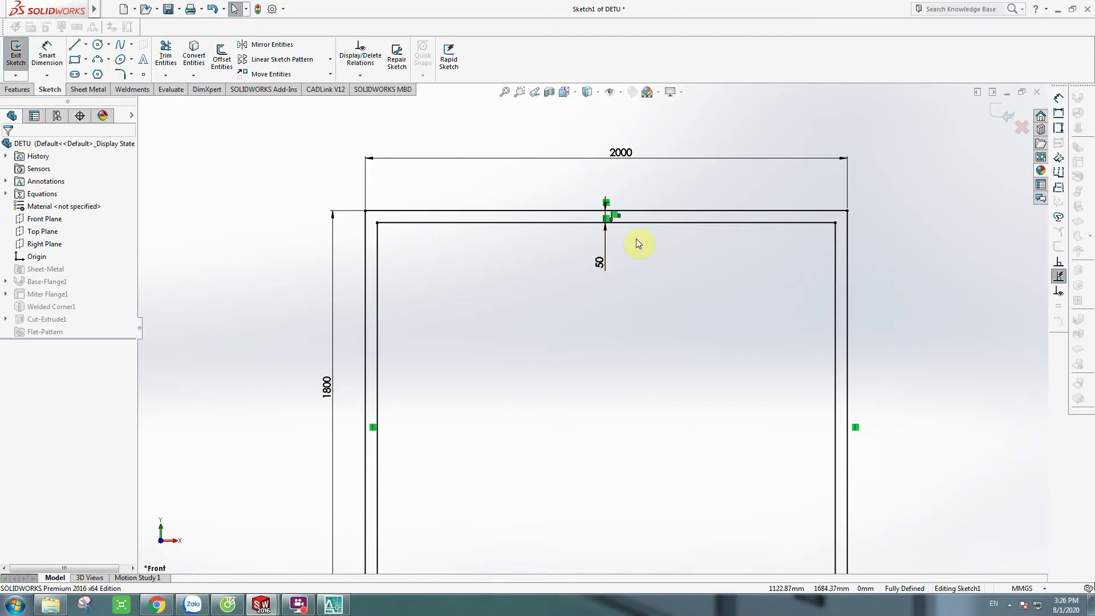
Step: Exit the 2000 × 1800 sketch to rebuild the DETU frame
{"action": "scroll", "coordinate": [631, 240], "scroll_direction": "down", "scroll_amount": 2}
{"action": "scroll", "coordinate": [579, 261], "scroll_direction": "up", "scroll_amount": 1}
{"action": "scroll", "coordinate": [516, 268], "scroll_direction": "up", "scroll_amount": 5}
{"action": "scroll", "coordinate": [590, 314], "scroll_direction": "down", "scroll_amount": 1}
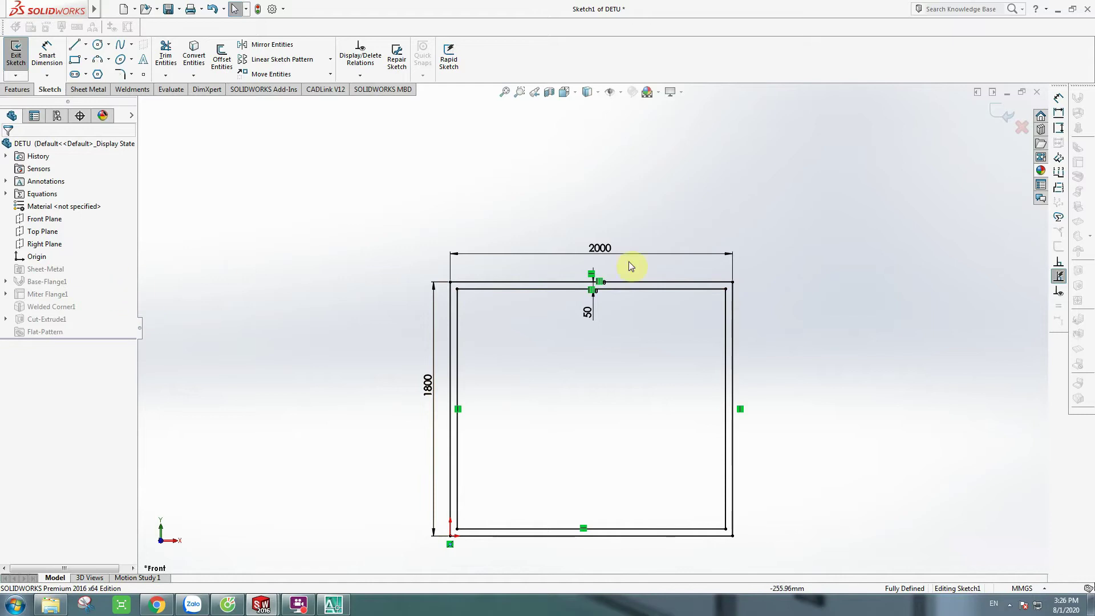
{"action": "left_click", "coordinate": [997, 111]}
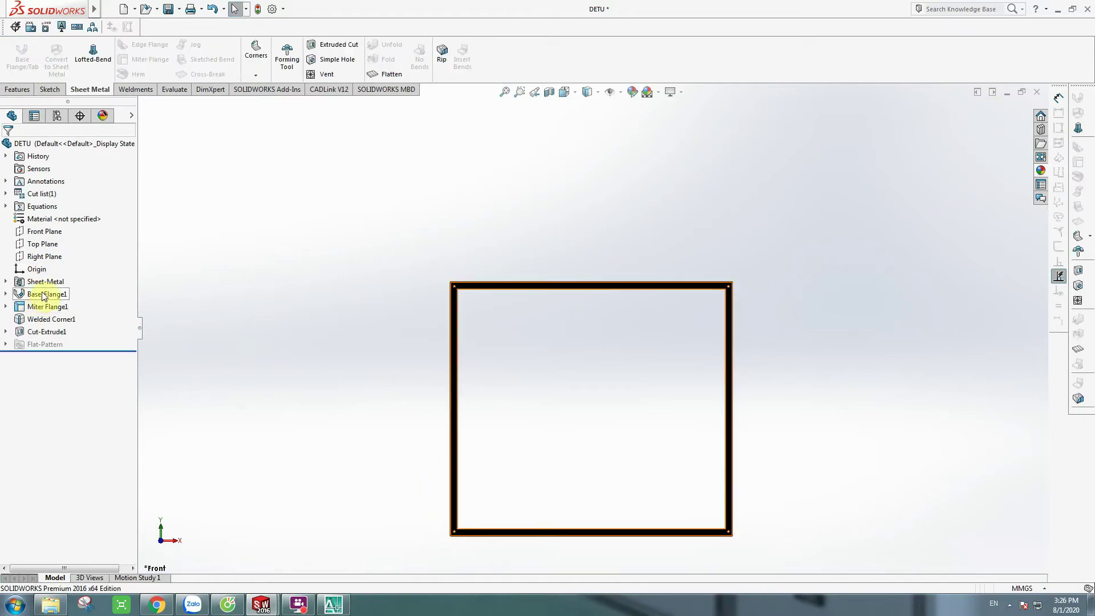
Step: Reopen the Base-Flange1 sketch and tilt the view to inspect it edge-on
{"action": "left_click", "coordinate": [43, 294]}
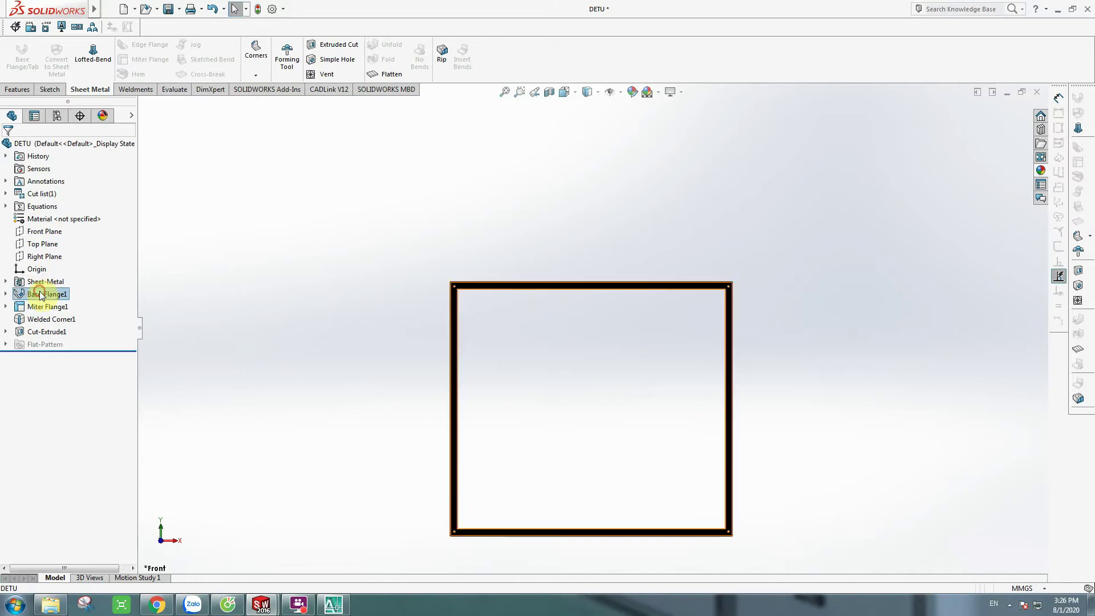
{"action": "left_click", "coordinate": [62, 264]}
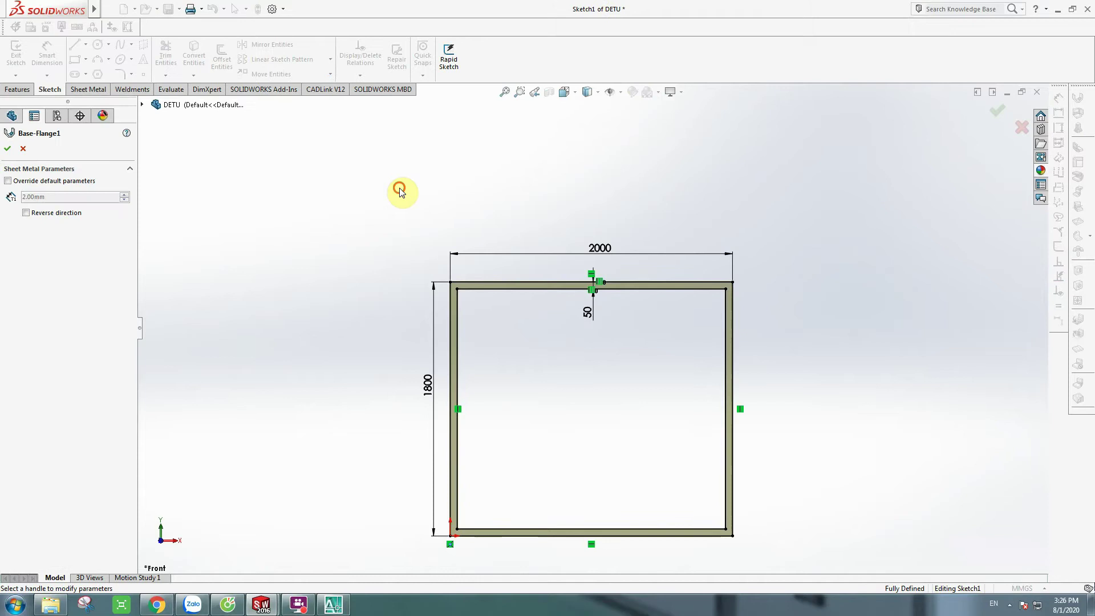
{"action": "key", "text": "Up"}
{"action": "key", "text": "Up"}
{"action": "scroll", "coordinate": [458, 422], "scroll_direction": "down", "scroll_amount": 10}
{"action": "scroll", "coordinate": [536, 393], "scroll_direction": "down", "scroll_amount": 1}
{"action": "scroll", "coordinate": [521, 367], "scroll_direction": "down", "scroll_amount": 2}
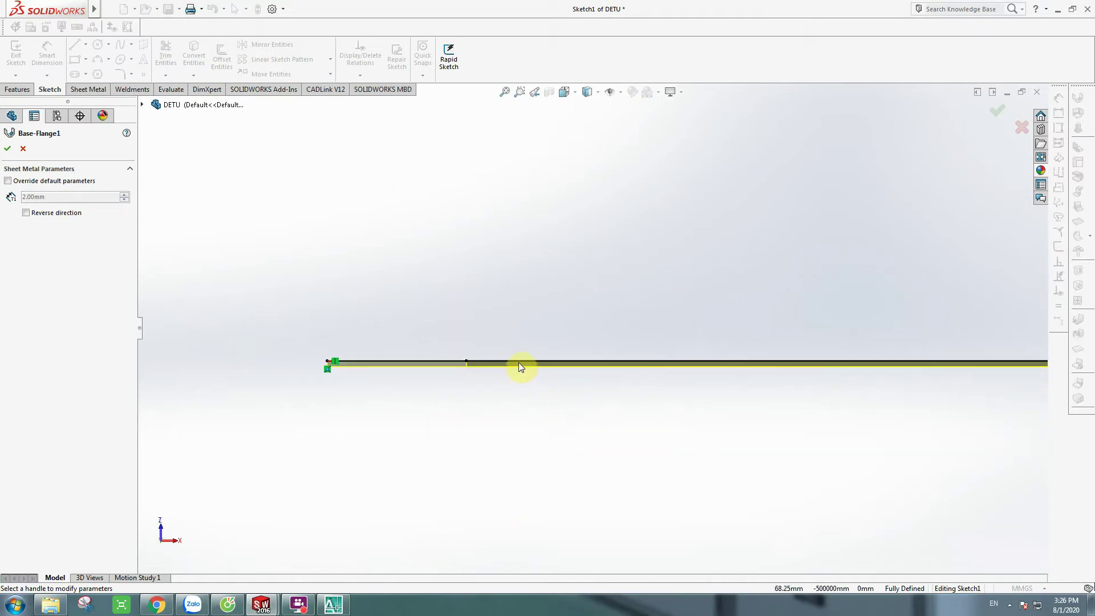
{"action": "scroll", "coordinate": [504, 354], "scroll_direction": "up", "scroll_amount": 2}
{"action": "key", "text": "Down"}
{"action": "scroll", "coordinate": [507, 349], "scroll_direction": "up", "scroll_amount": 7}
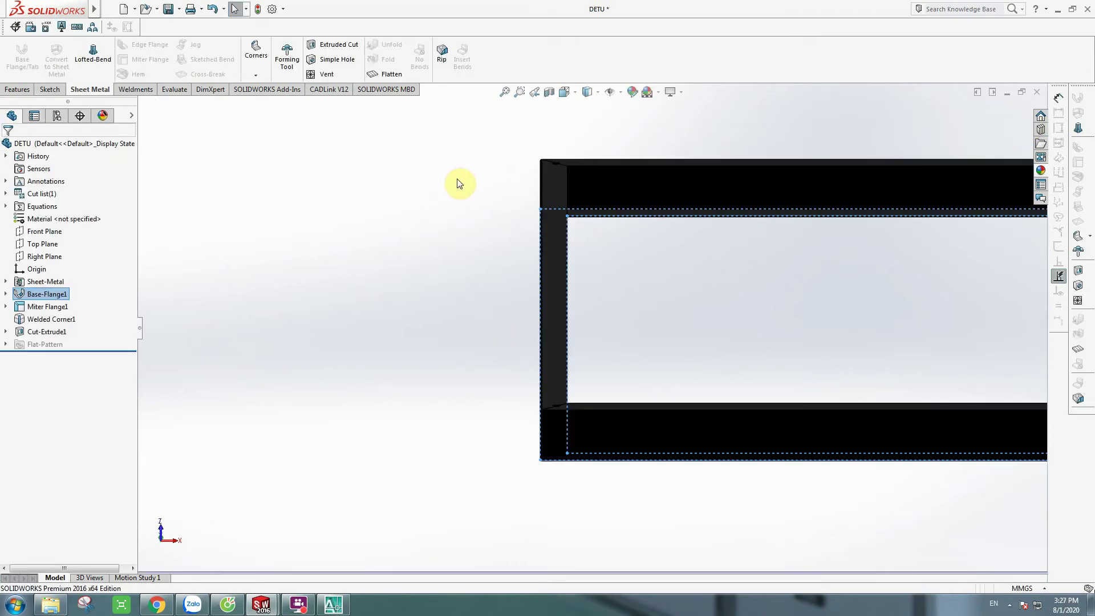
Step: Edit the Miter Flange1 profile sketch, shift its 96 dimension left, and rebuild
{"action": "left_click", "coordinate": [54, 306]}
{"action": "left_click", "coordinate": [63, 278]}
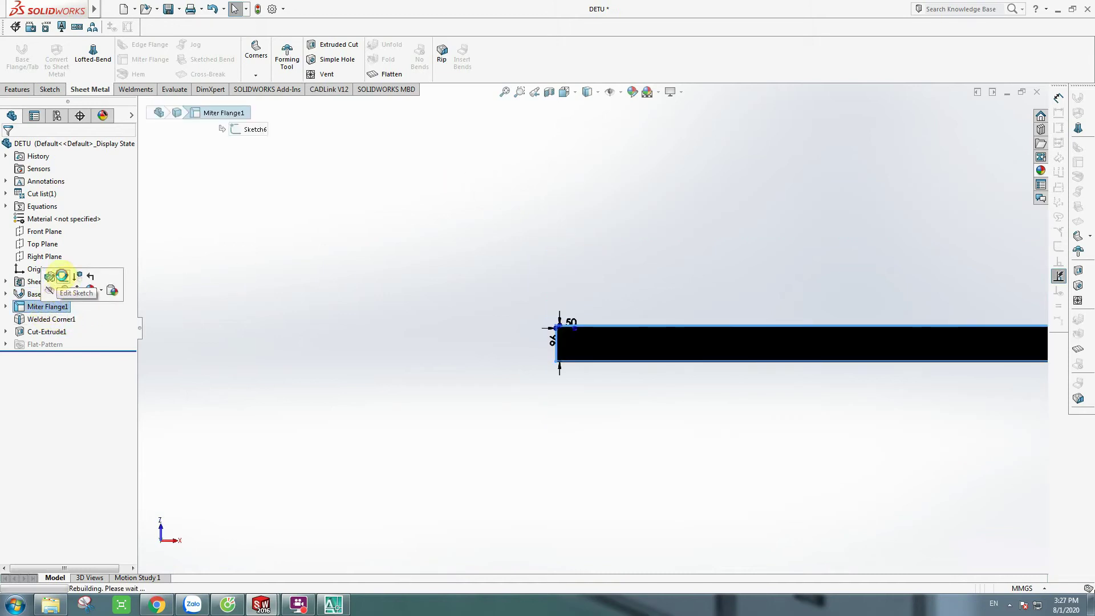
{"action": "scroll", "coordinate": [431, 402], "scroll_direction": "down", "scroll_amount": 8}
{"action": "left_click_drag", "start_coordinate": [412, 230], "coordinate": [373, 244]}
{"action": "left_click", "coordinate": [536, 256]}
{"action": "scroll", "coordinate": [498, 333], "scroll_direction": "up", "scroll_amount": 3}
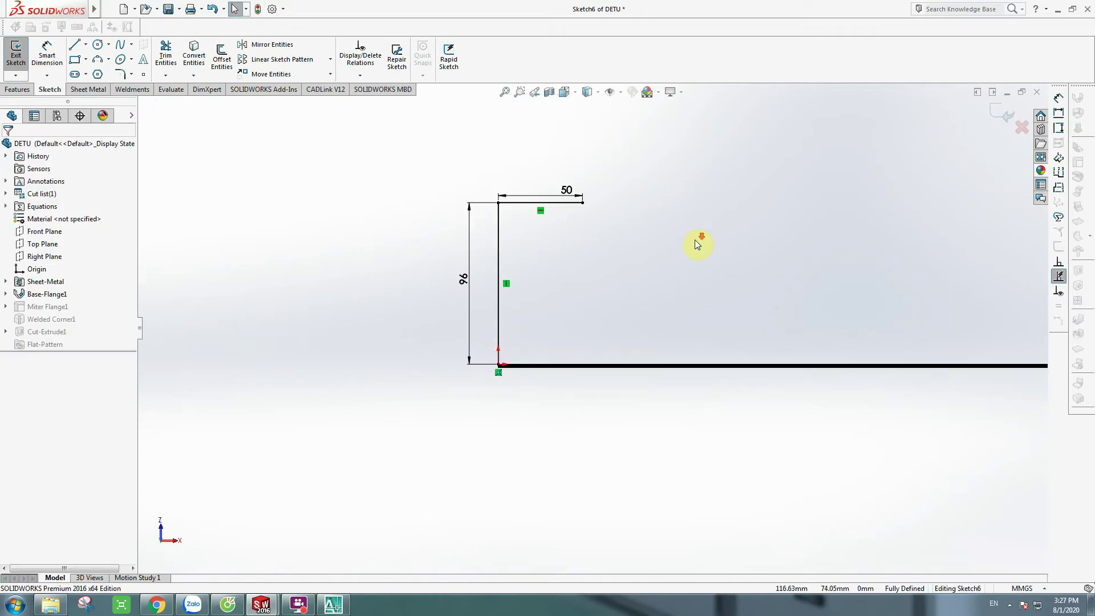
{"action": "scroll", "coordinate": [694, 239], "scroll_direction": "down", "scroll_amount": 2}
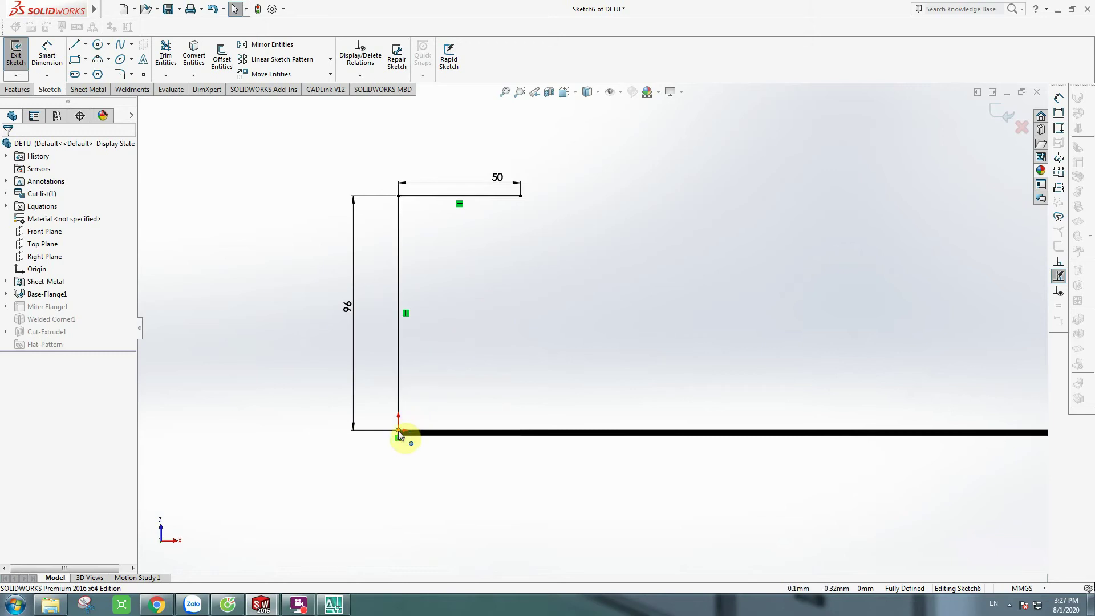
{"action": "left_click", "coordinate": [998, 116]}
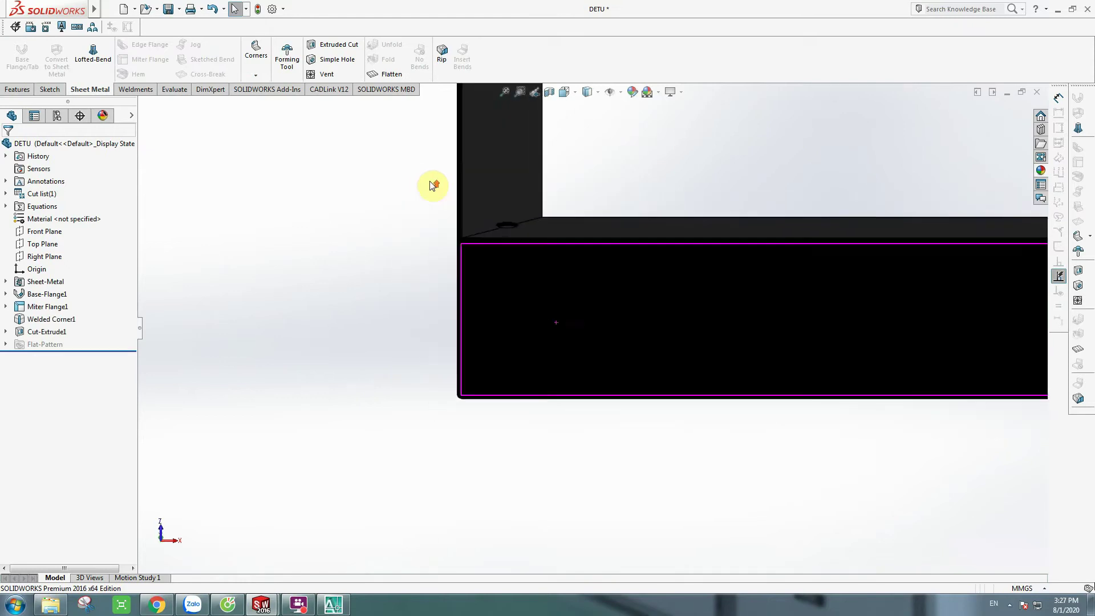
Step: Rotate the DETU frame with view keys between edge-on and face-on views
{"action": "scroll", "coordinate": [481, 212], "scroll_direction": "up", "scroll_amount": 5}
{"action": "scroll", "coordinate": [724, 199], "scroll_direction": "down", "scroll_amount": 1}
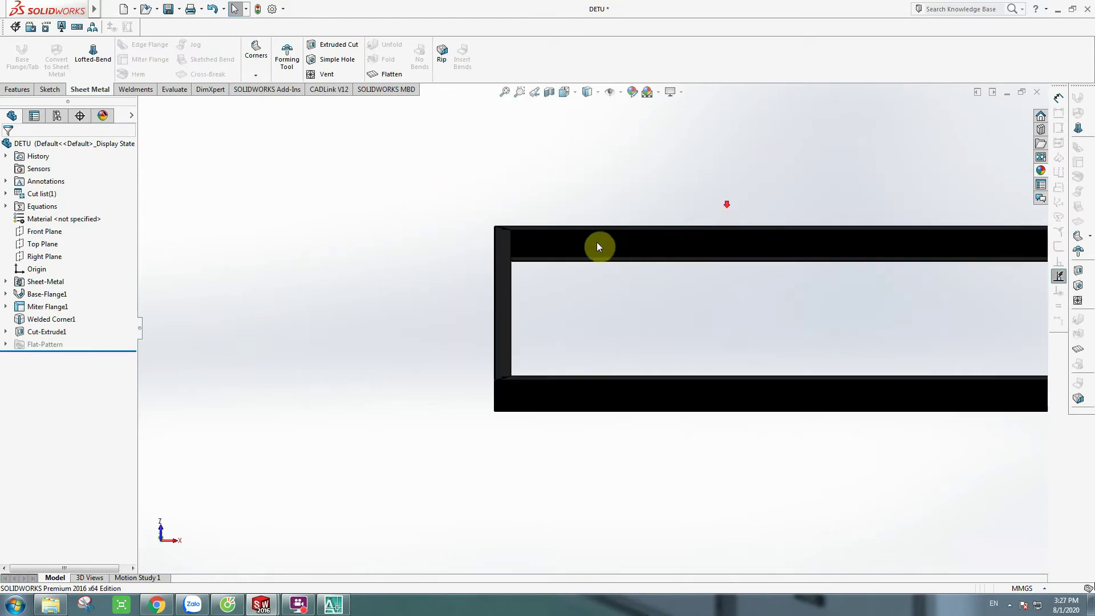
{"action": "key", "text": "Down"}
{"action": "scroll", "coordinate": [511, 141], "scroll_direction": "down", "scroll_amount": 3}
{"action": "scroll", "coordinate": [517, 157], "scroll_direction": "up", "scroll_amount": 4}
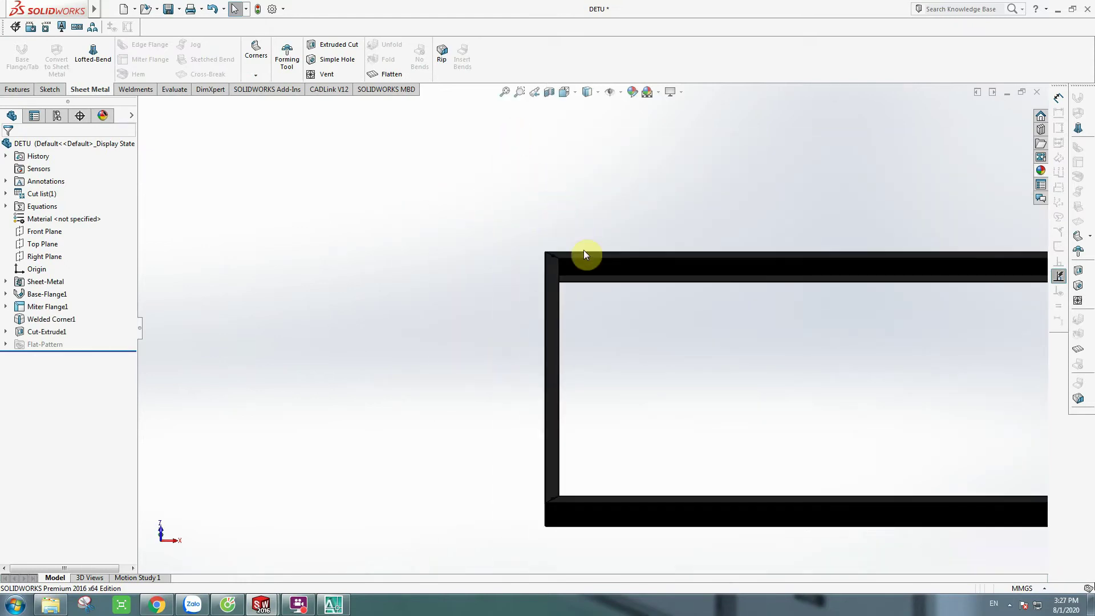
{"action": "scroll", "coordinate": [588, 445], "scroll_direction": "down", "scroll_amount": 2}
{"action": "scroll", "coordinate": [565, 507], "scroll_direction": "down", "scroll_amount": 3}
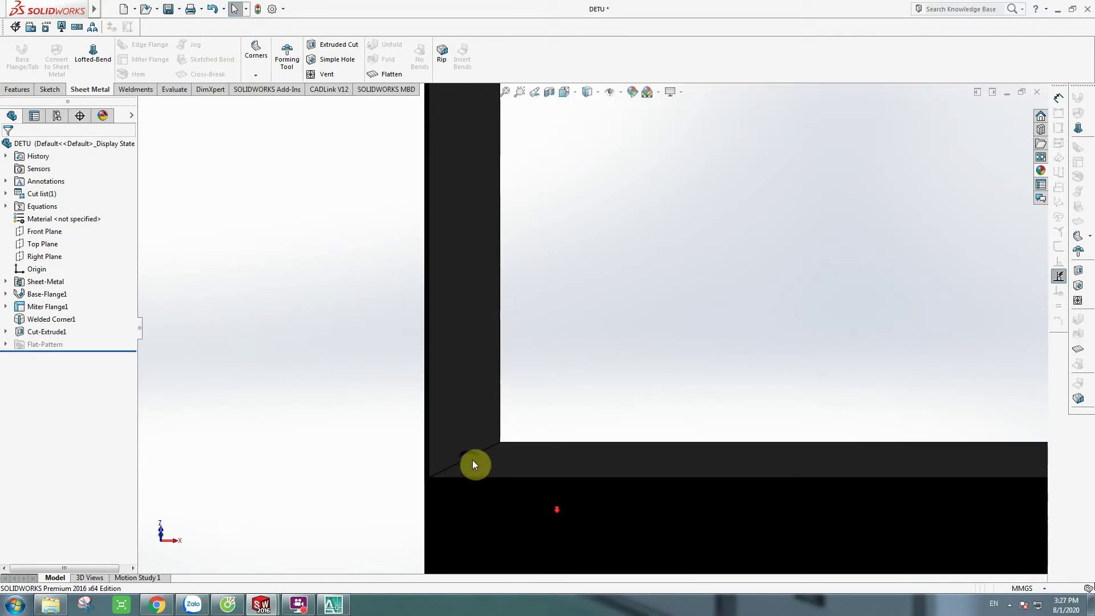
{"action": "key", "text": "Down"}
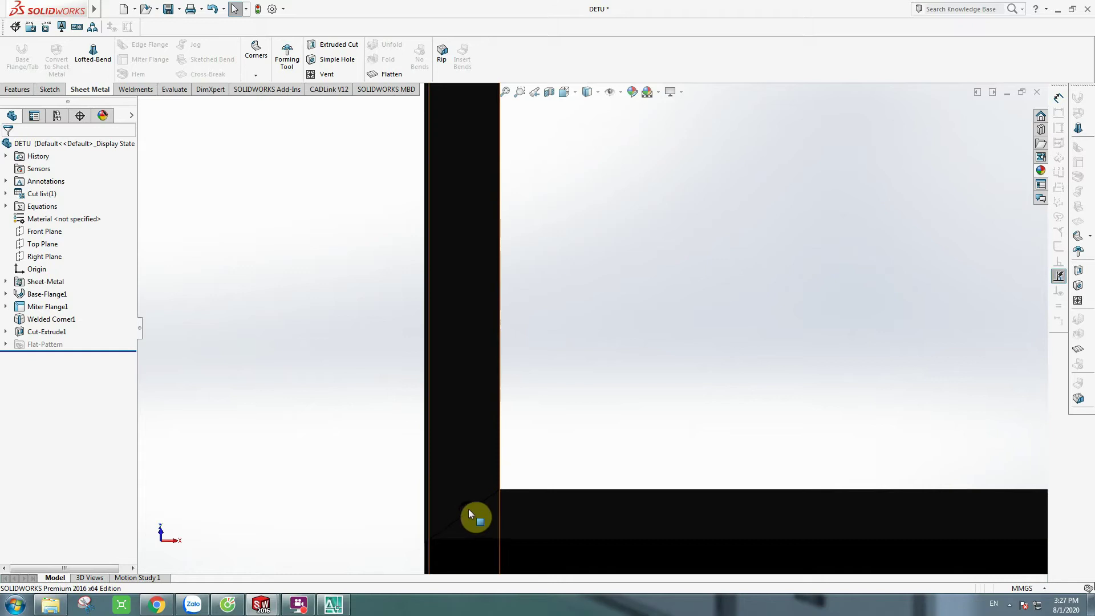
{"action": "scroll", "coordinate": [474, 511], "scroll_direction": "up", "scroll_amount": 5}
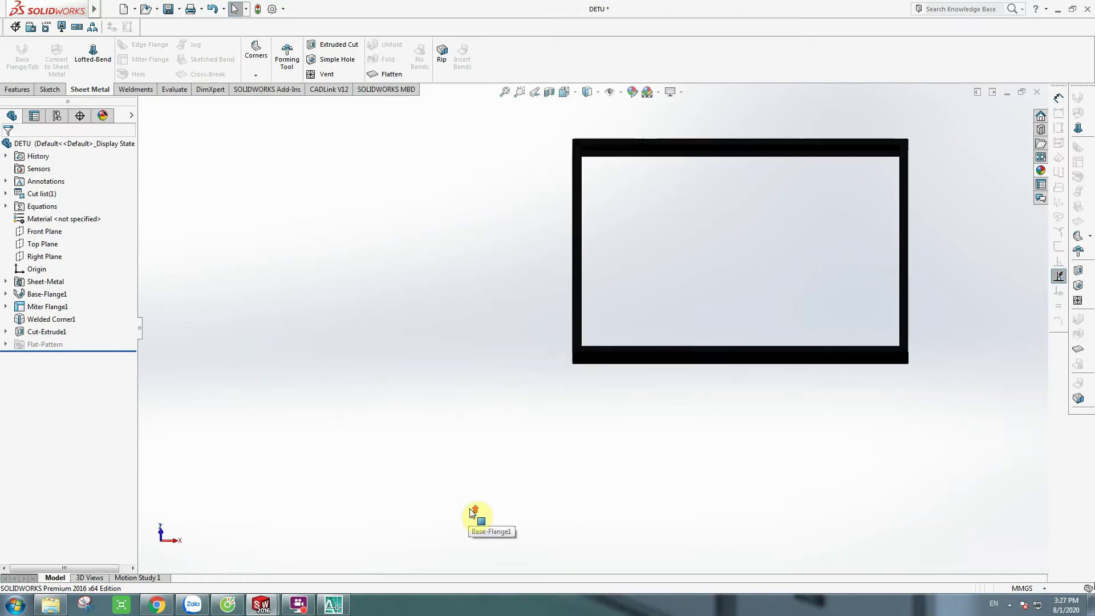
{"action": "key", "text": "Up"}
{"action": "key", "text": "Up"}
{"action": "key", "text": "Up"}
{"action": "scroll", "coordinate": [850, 254], "scroll_direction": "down", "scroll_amount": 1}
{"action": "key", "text": "shift+Down"}
{"action": "key", "text": "shift+Up"}
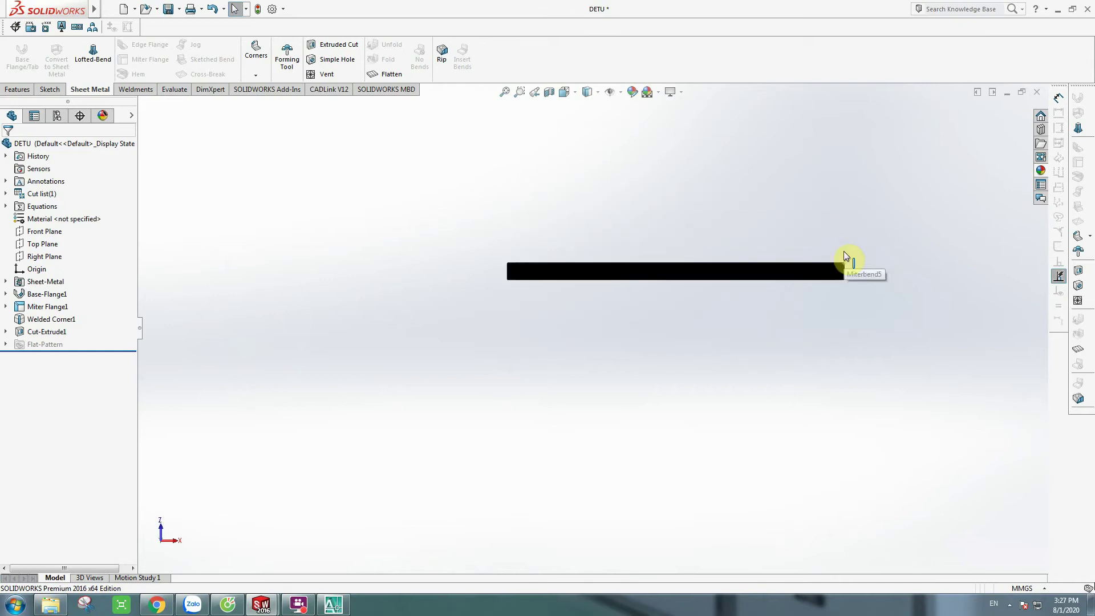
{"action": "key", "text": "ctrl+1"}
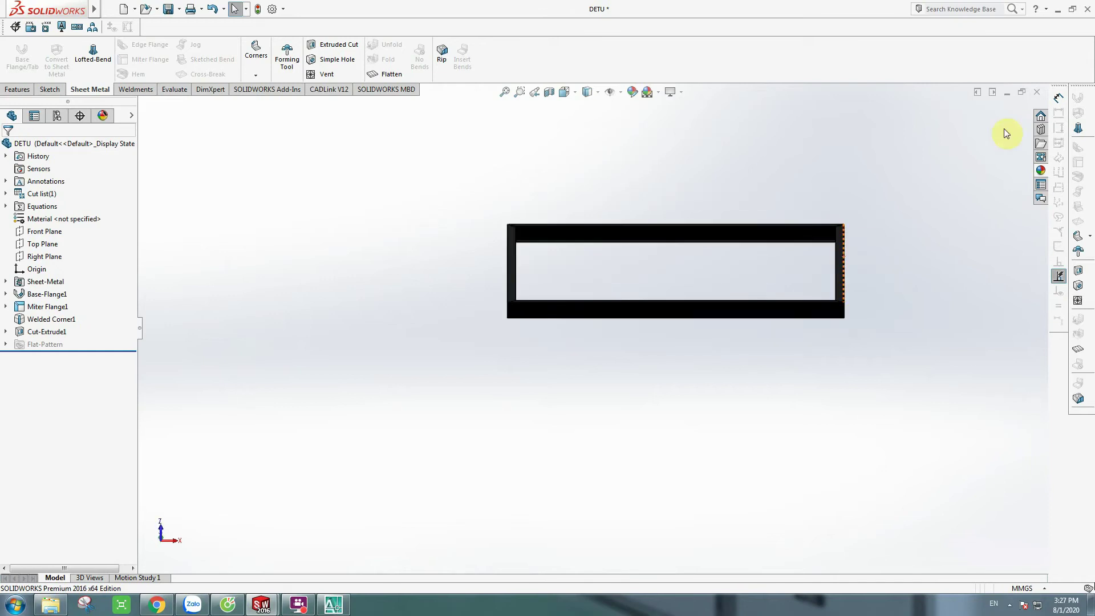
Step: Close DETU with Don't Save and discard its changes in the assembly
{"action": "left_click", "coordinate": [1038, 95]}
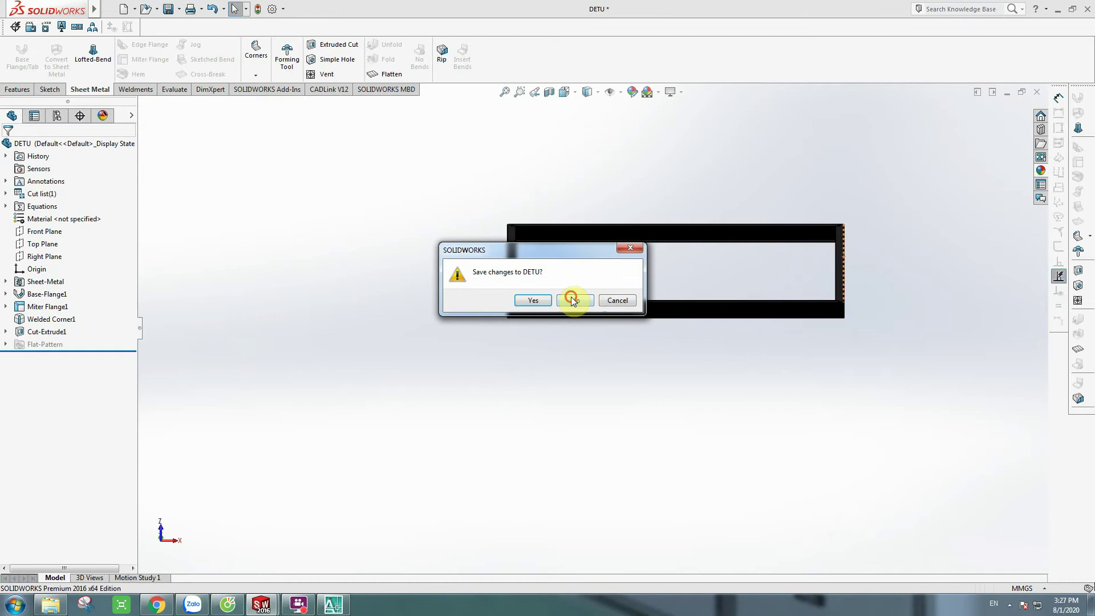
{"action": "left_click", "coordinate": [571, 296]}
{"action": "left_click", "coordinate": [512, 316]}
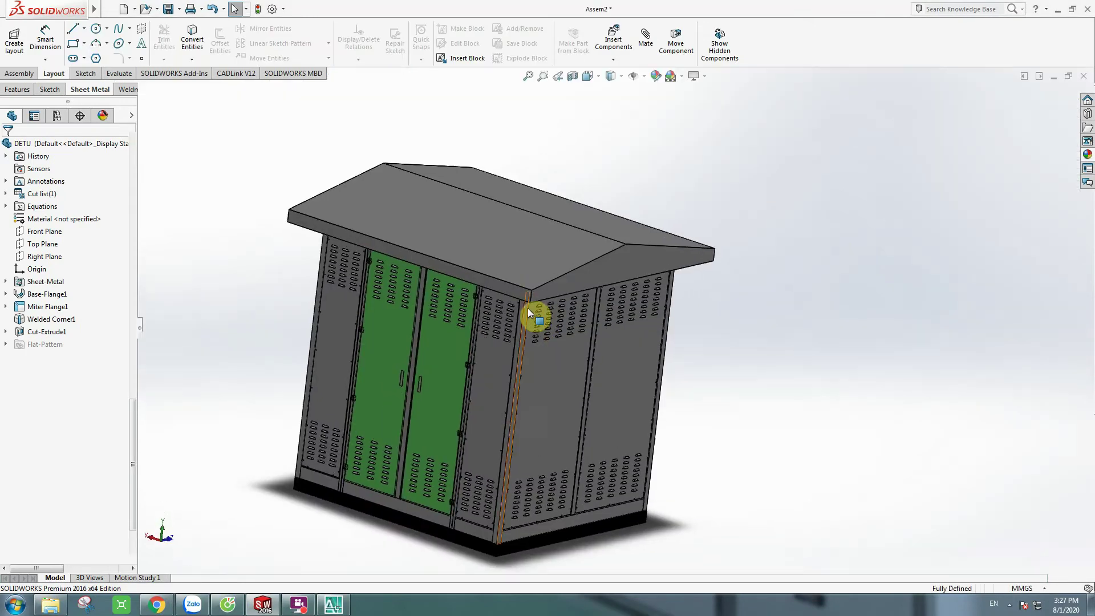
{"action": "scroll", "coordinate": [502, 427], "scroll_direction": "up", "scroll_amount": 3}
{"action": "scroll", "coordinate": [551, 464], "scroll_direction": "down", "scroll_amount": 7}
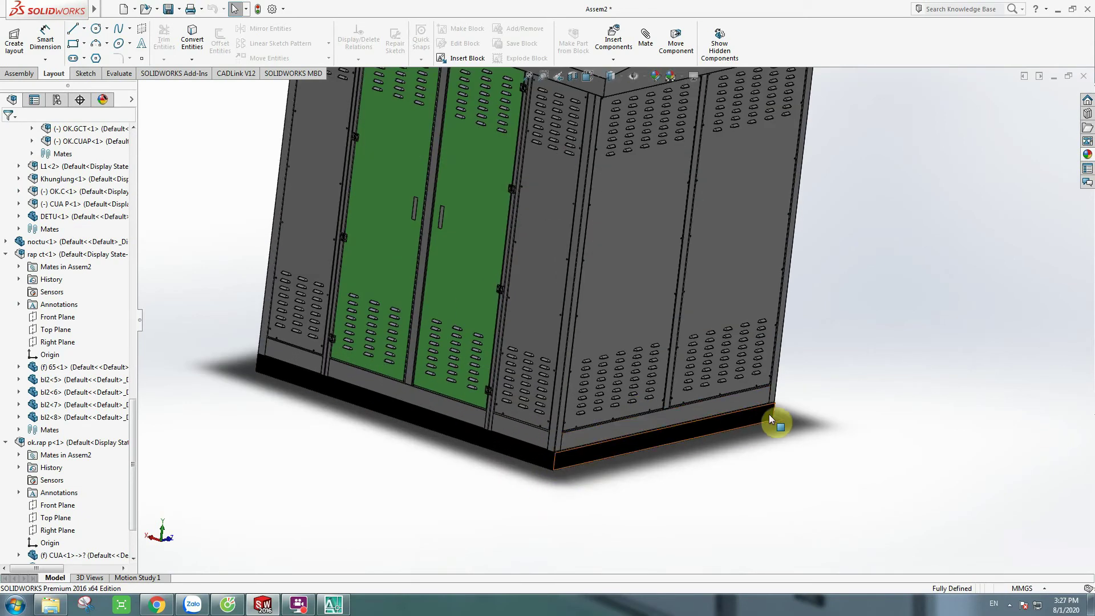
{"action": "scroll", "coordinate": [553, 445], "scroll_direction": "down", "scroll_amount": 5}
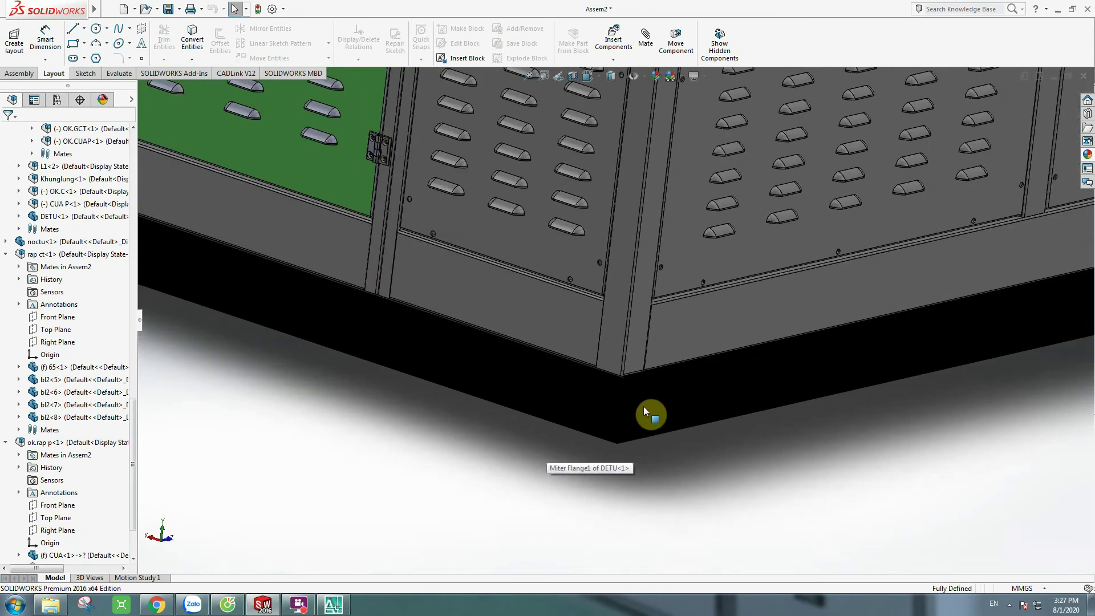
{"action": "left_click", "coordinate": [642, 407]}
{"action": "left_click", "coordinate": [575, 414]}
{"action": "left_click", "coordinate": [759, 484]}
{"action": "scroll", "coordinate": [738, 471], "scroll_direction": "up", "scroll_amount": 8}
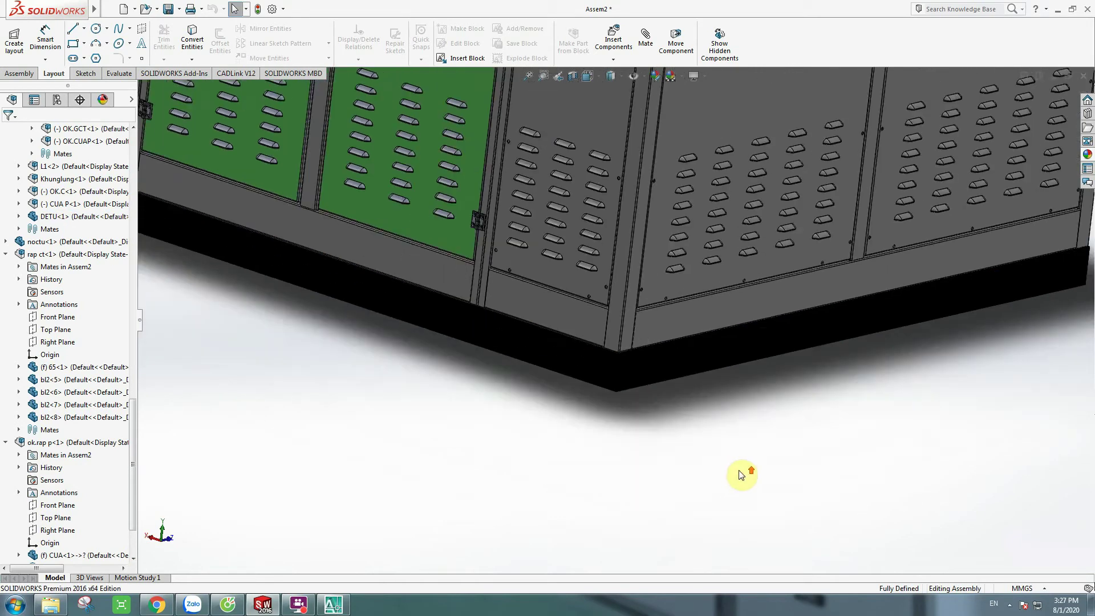
{"action": "scroll", "coordinate": [691, 450], "scroll_direction": "up", "scroll_amount": 3}
{"action": "scroll", "coordinate": [674, 50], "scroll_direction": "down", "scroll_amount": 1}
{"action": "scroll", "coordinate": [643, 116], "scroll_direction": "down", "scroll_amount": 2}
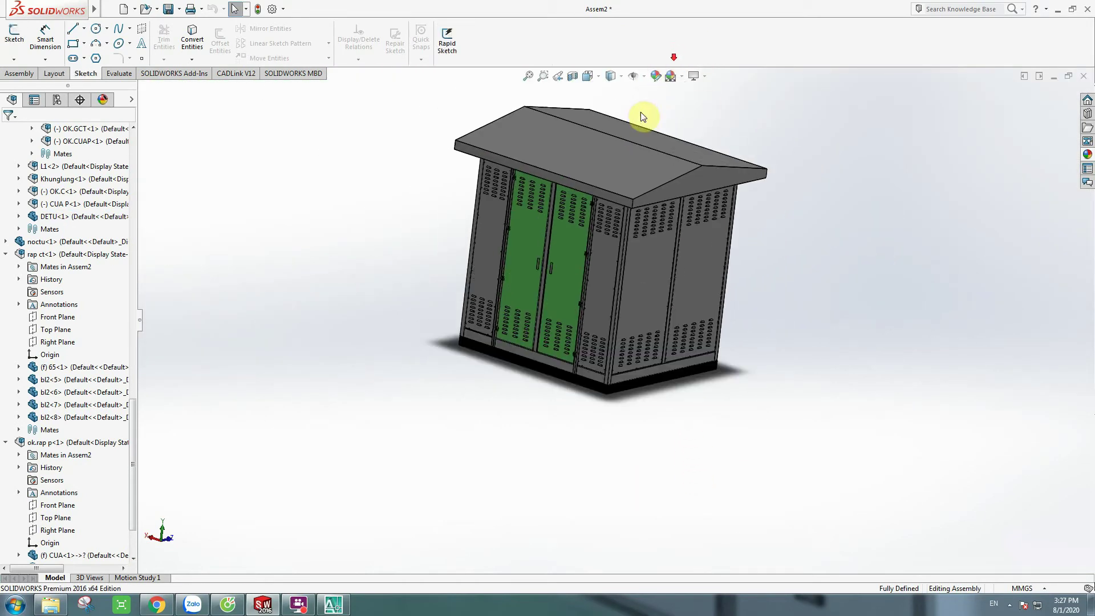
{"action": "key", "text": "Down"}
{"action": "key", "text": "Left"}
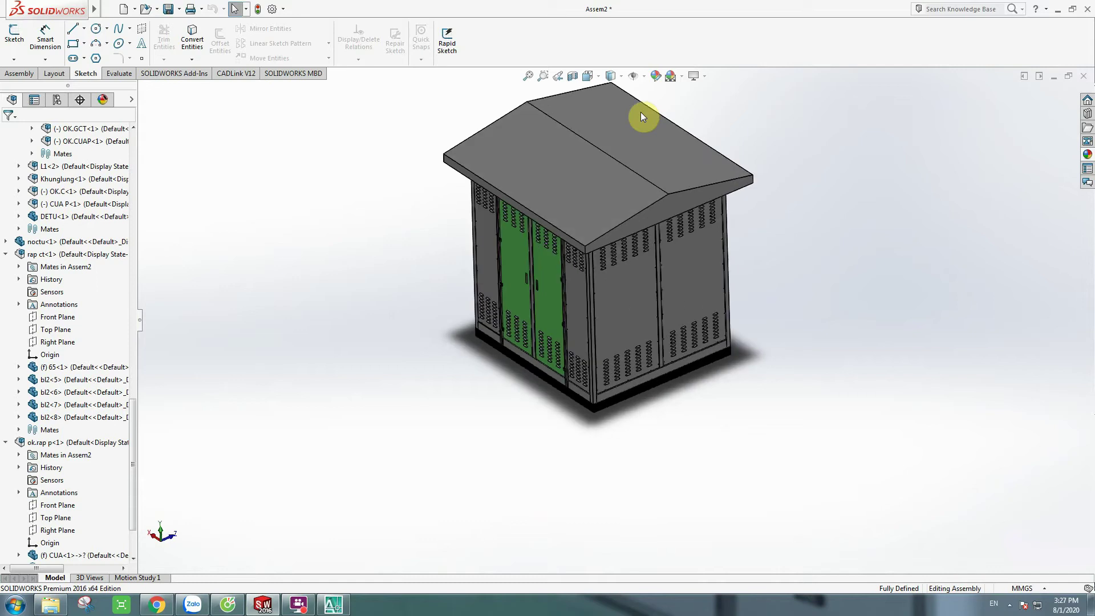
{"action": "key", "text": "Up"}
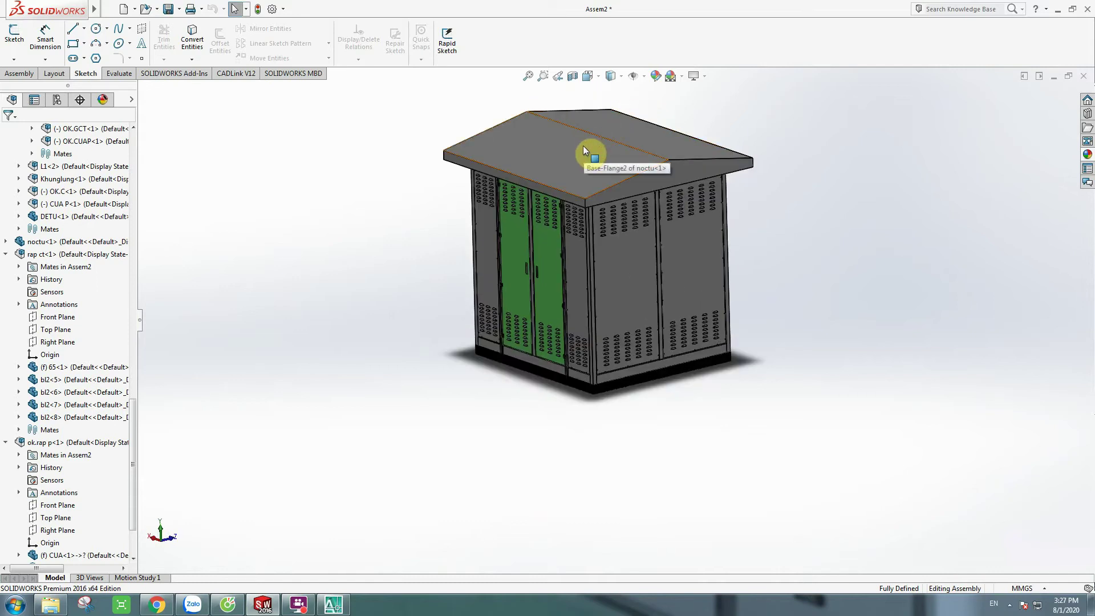
Step: Open the noctu roof part from the mat cua folder in its own window
{"action": "left_click", "coordinate": [321, 130]}
{"action": "left_click", "coordinate": [110, 10]}
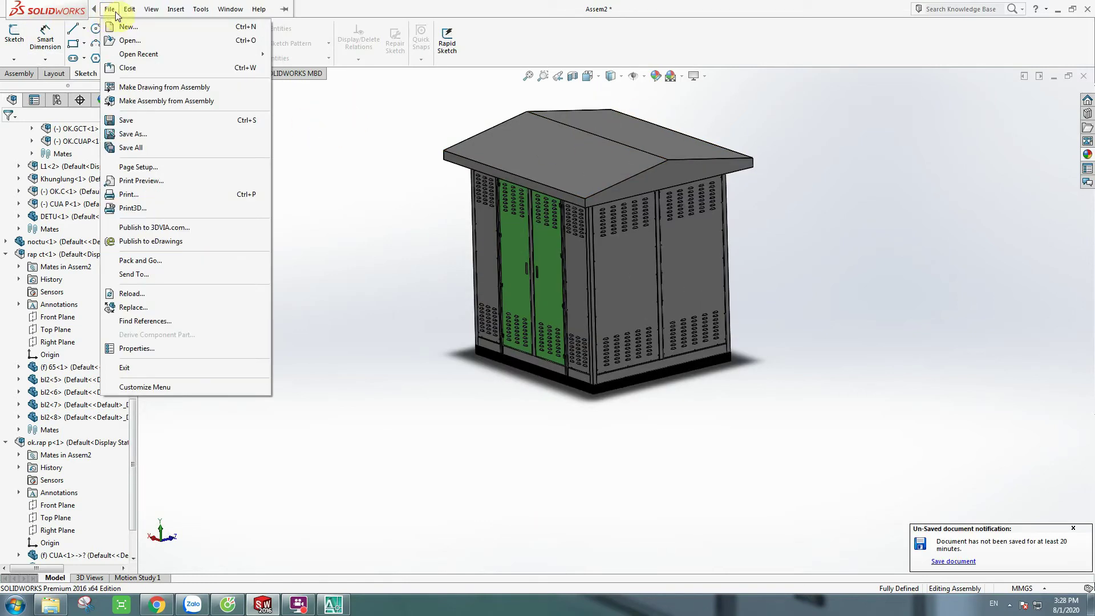
{"action": "left_click", "coordinate": [376, 131]}
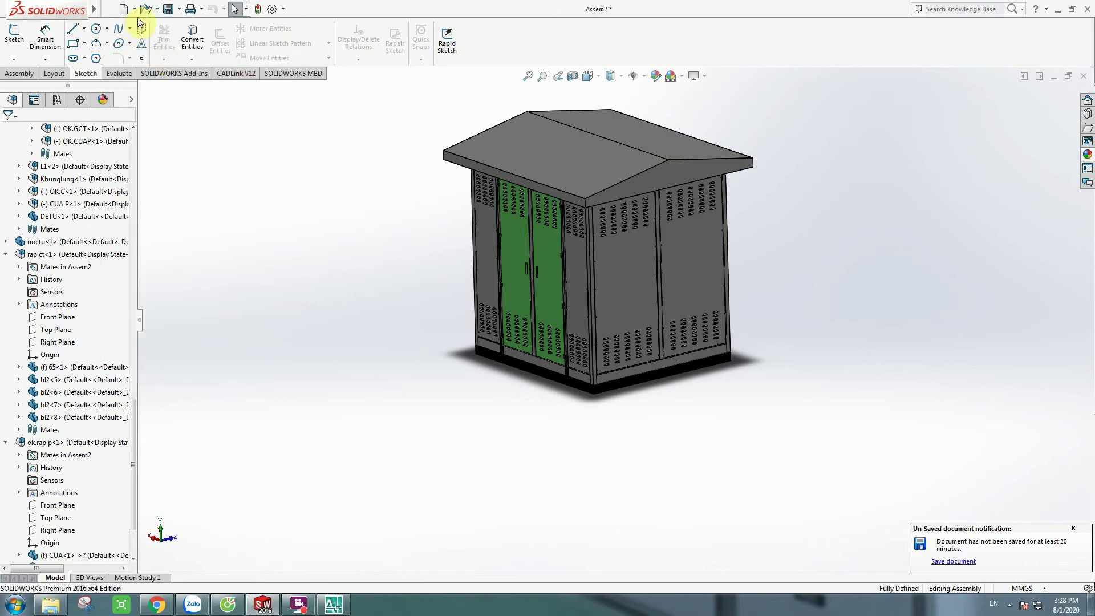
{"action": "left_click", "coordinate": [144, 9]}
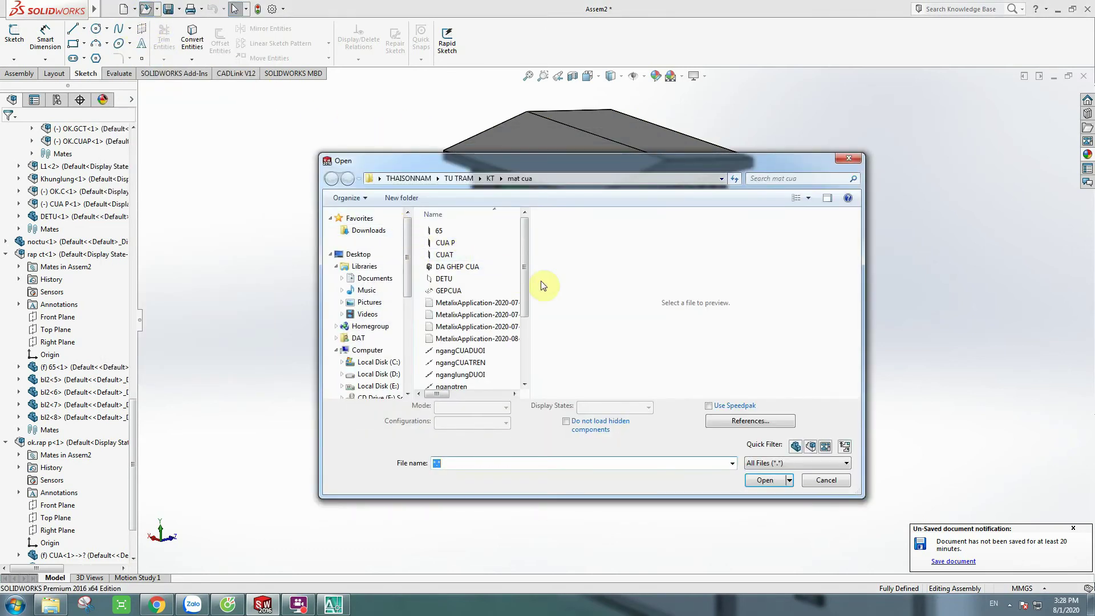
{"action": "left_click_drag", "start_coordinate": [524, 279], "coordinate": [523, 341]}
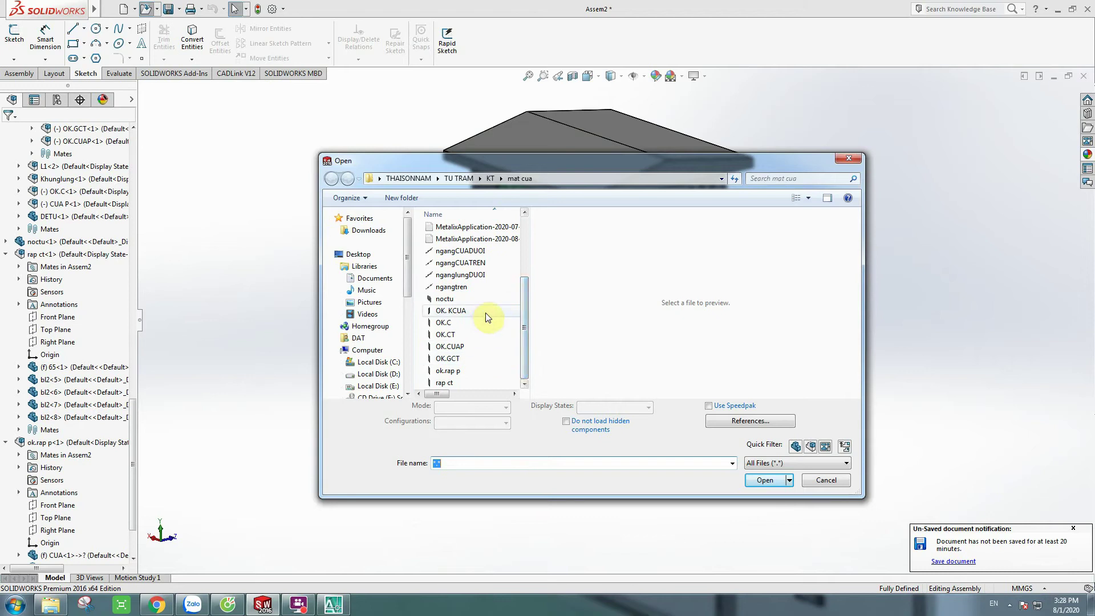
{"action": "double_click", "coordinate": [464, 300]}
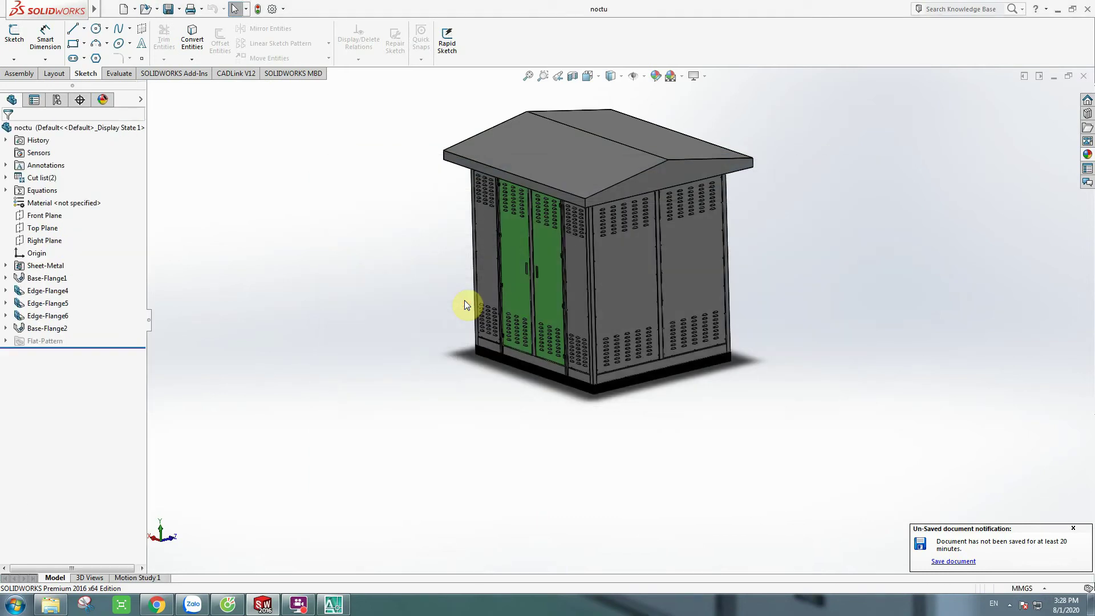
Step: Turn the roof to show its flanged side and left end, then go to AutoCAD
{"action": "scroll", "coordinate": [570, 259], "scroll_direction": "up", "scroll_amount": 8}
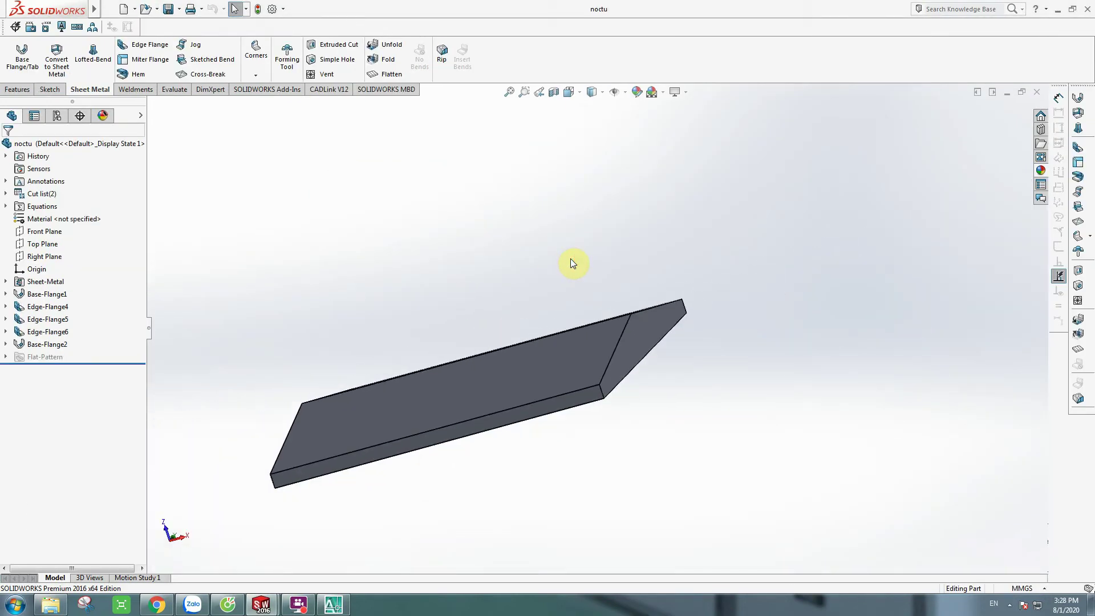
{"action": "middle_click_drag", "start_coordinate": [570, 259], "coordinate": [562, 256]}
{"action": "key", "text": "Right"}
{"action": "key", "text": "Right"}
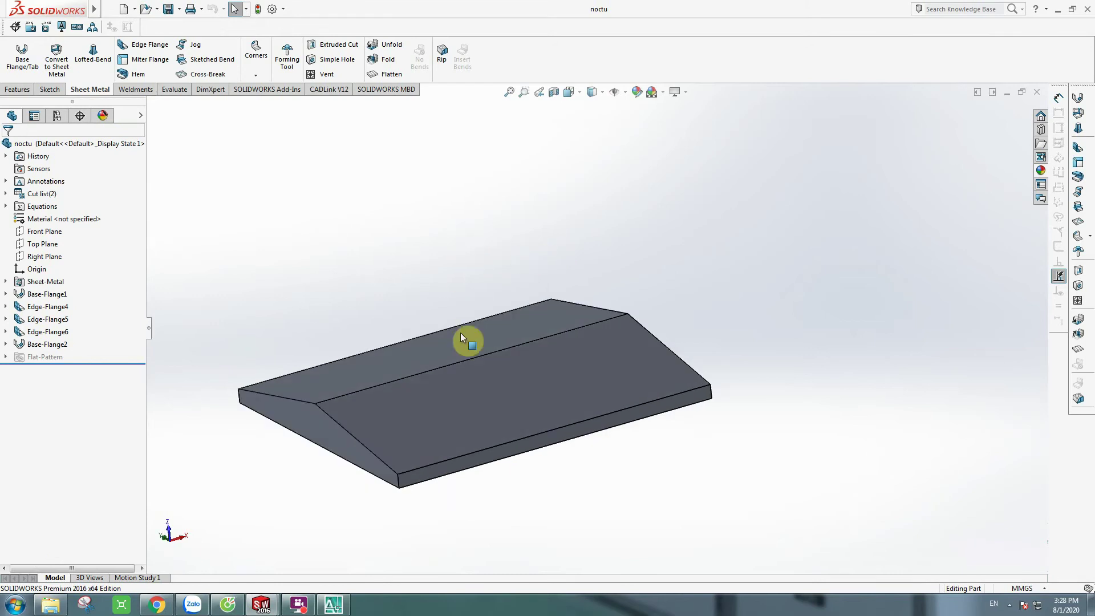
{"action": "left_click", "coordinate": [333, 604]}
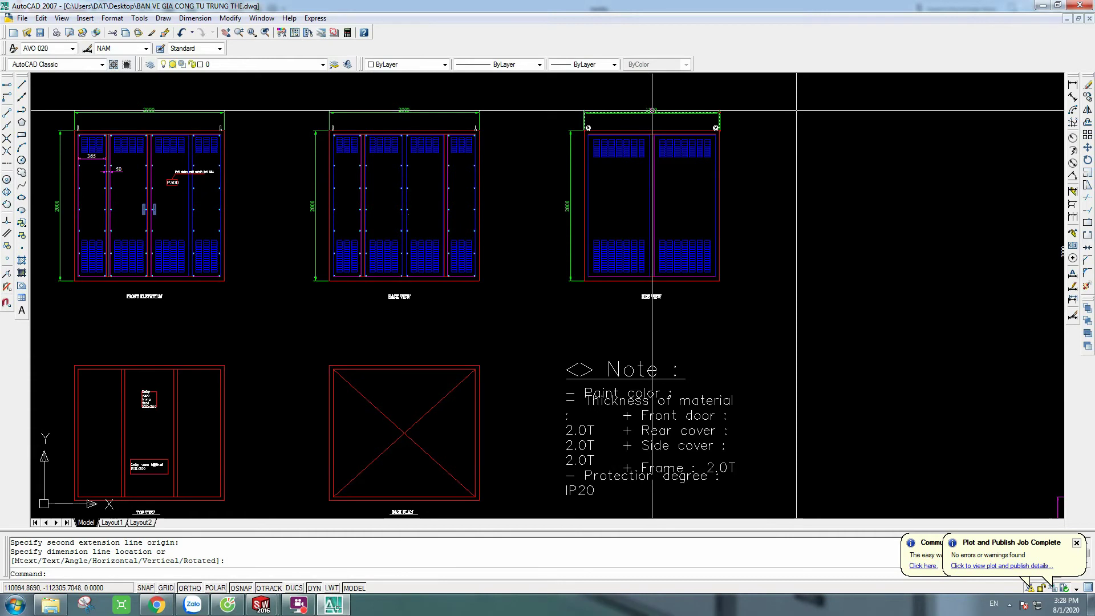
Step: Zoom onto the side view's 1800 width and 2000 height, then return to the noctu part
{"action": "scroll", "coordinate": [684, 126], "scroll_direction": "down", "scroll_amount": 3}
{"action": "scroll", "coordinate": [713, 143], "scroll_direction": "up", "scroll_amount": 5}
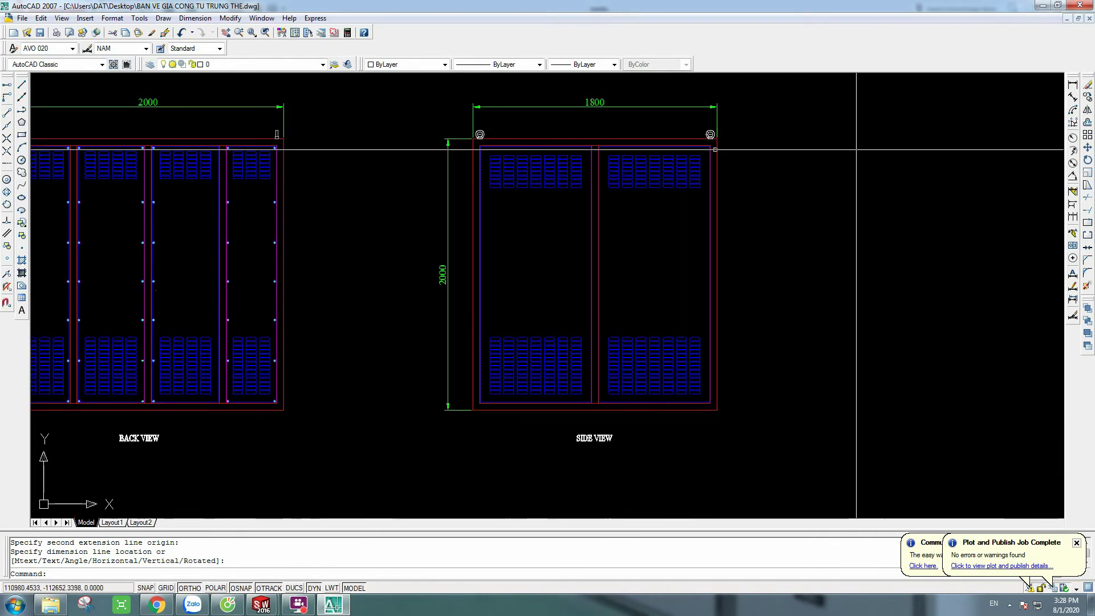
{"action": "scroll", "coordinate": [490, 253], "scroll_direction": "down", "scroll_amount": 6}
{"action": "scroll", "coordinate": [536, 179], "scroll_direction": "down", "scroll_amount": 3}
{"action": "scroll", "coordinate": [535, 194], "scroll_direction": "up", "scroll_amount": 10}
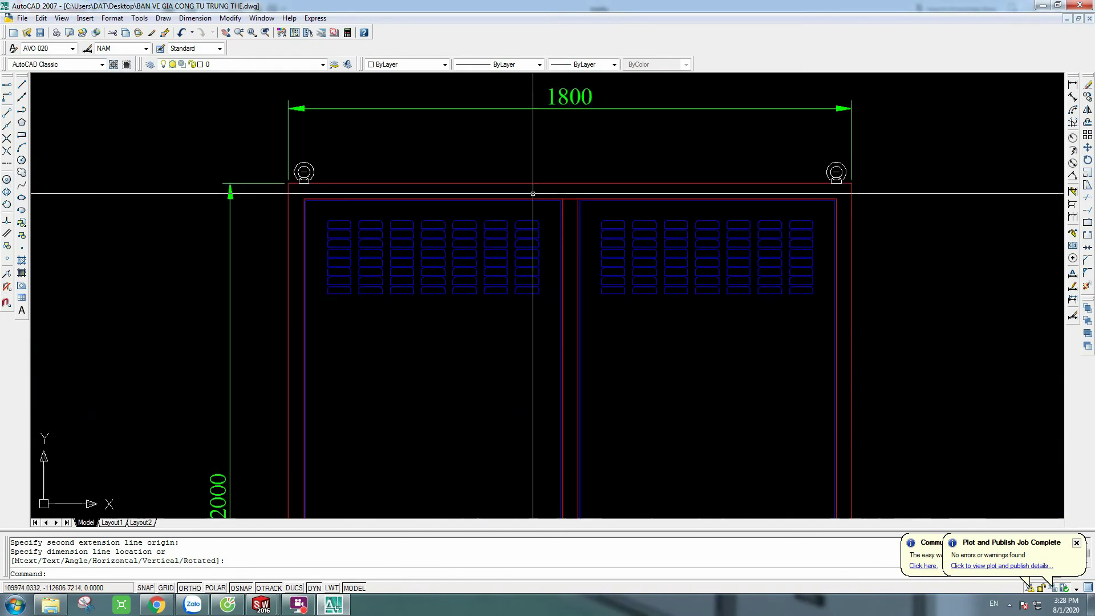
{"action": "scroll", "coordinate": [532, 194], "scroll_direction": "down", "scroll_amount": 4}
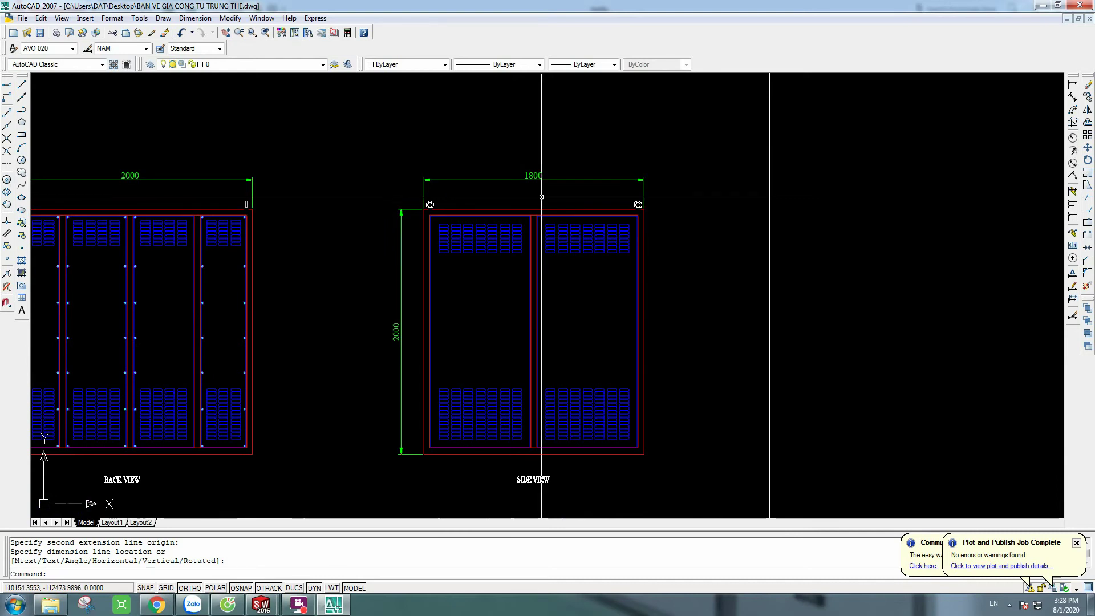
{"action": "scroll", "coordinate": [541, 197], "scroll_direction": "up", "scroll_amount": 3}
{"action": "scroll", "coordinate": [541, 196], "scroll_direction": "down", "scroll_amount": 6}
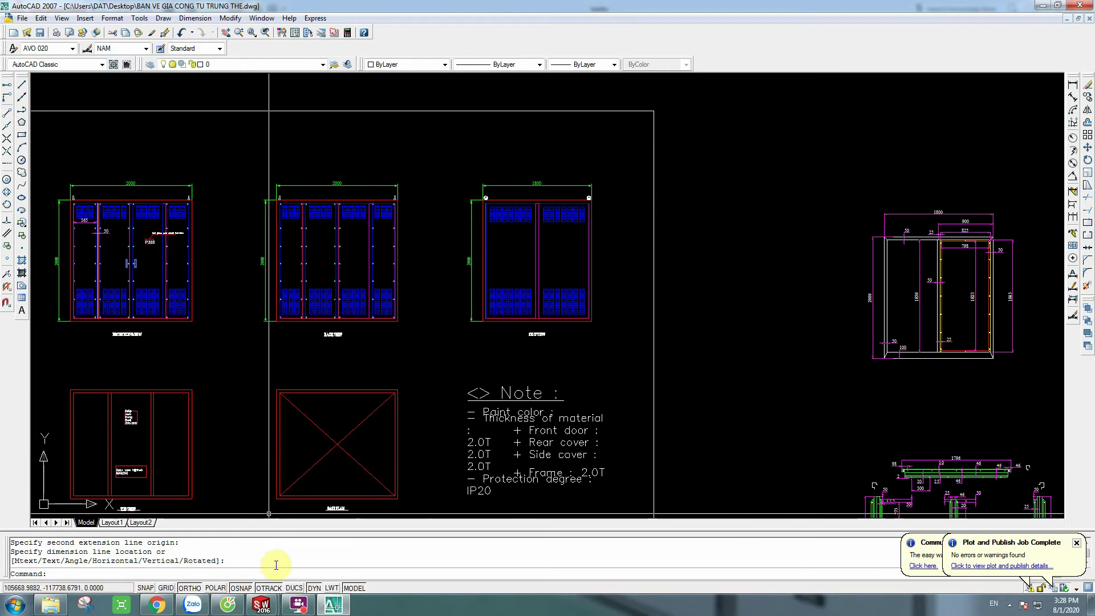
{"action": "mouse_move", "coordinate": [262, 604]}
{"action": "left_click", "coordinate": [326, 549]}
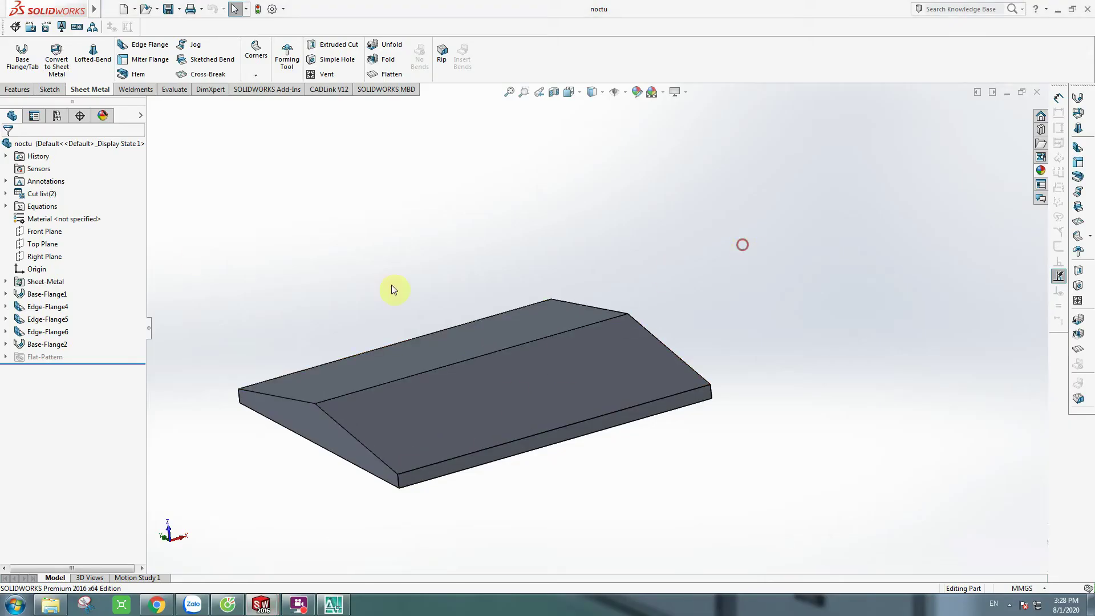
Step: Edit the roof's Base-Flange1 sketch face-on, sizing it 2400 × 2200, and rebuild
{"action": "left_click", "coordinate": [47, 295]}
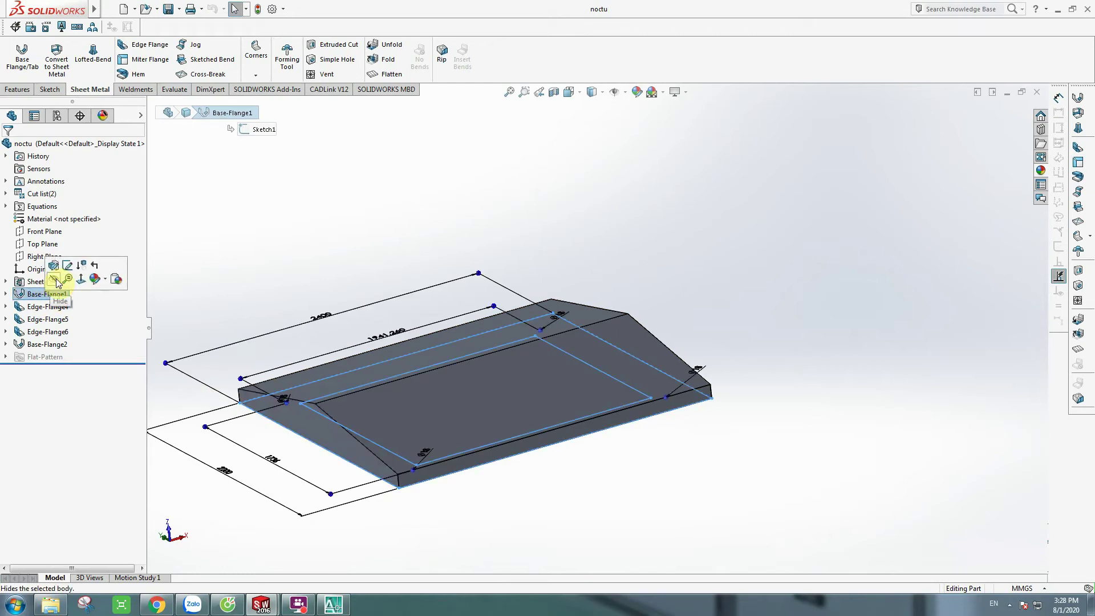
{"action": "left_click", "coordinate": [67, 266]}
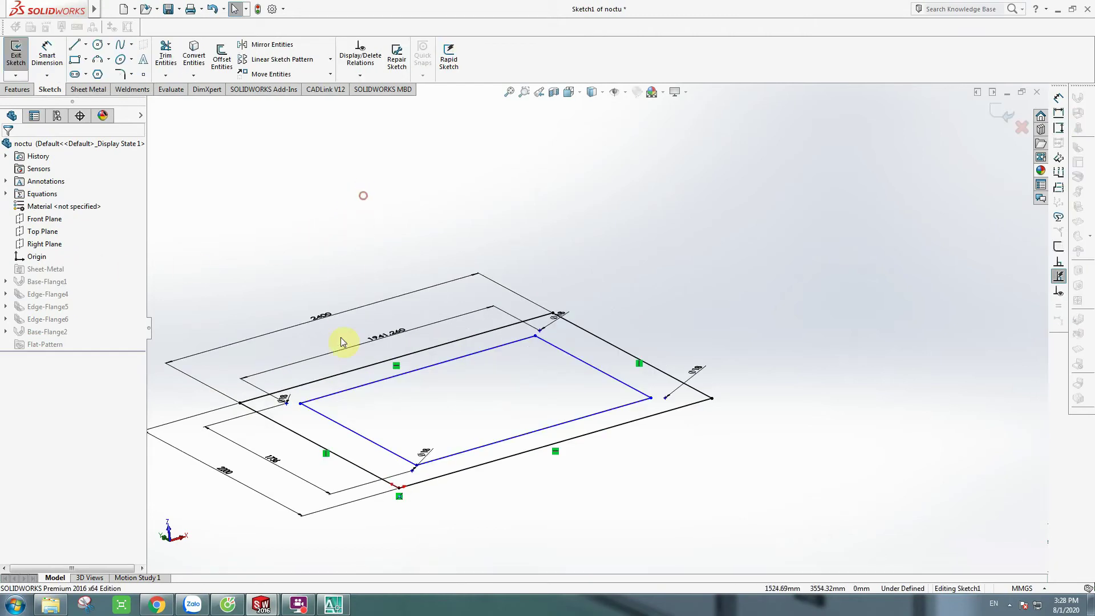
{"action": "scroll", "coordinate": [303, 403], "scroll_direction": "down", "scroll_amount": 3}
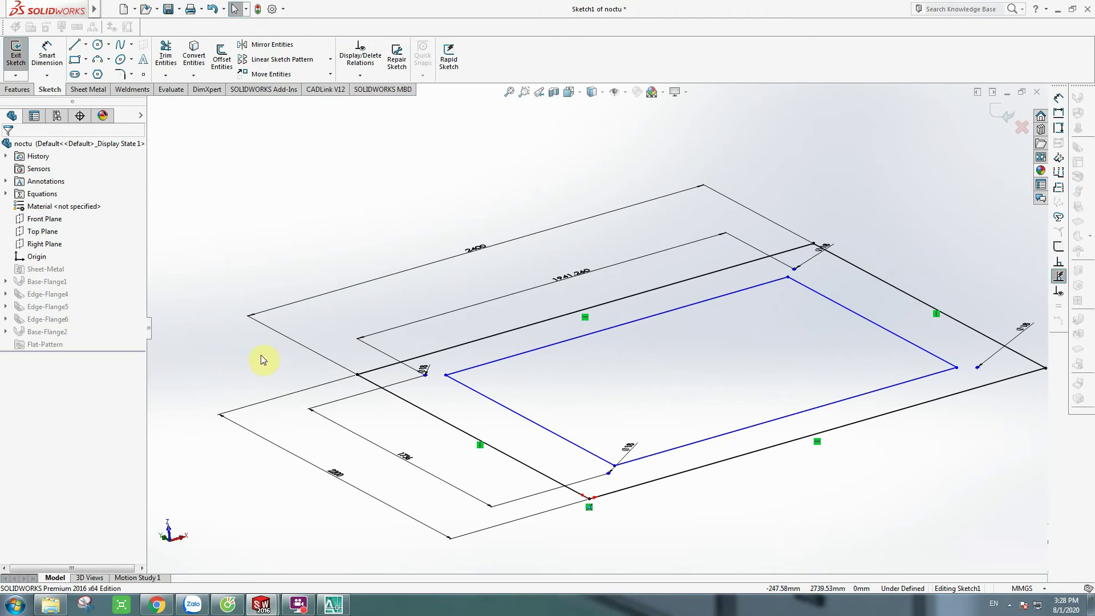
{"action": "left_click", "coordinate": [578, 95]}
{"action": "left_click", "coordinate": [632, 154]}
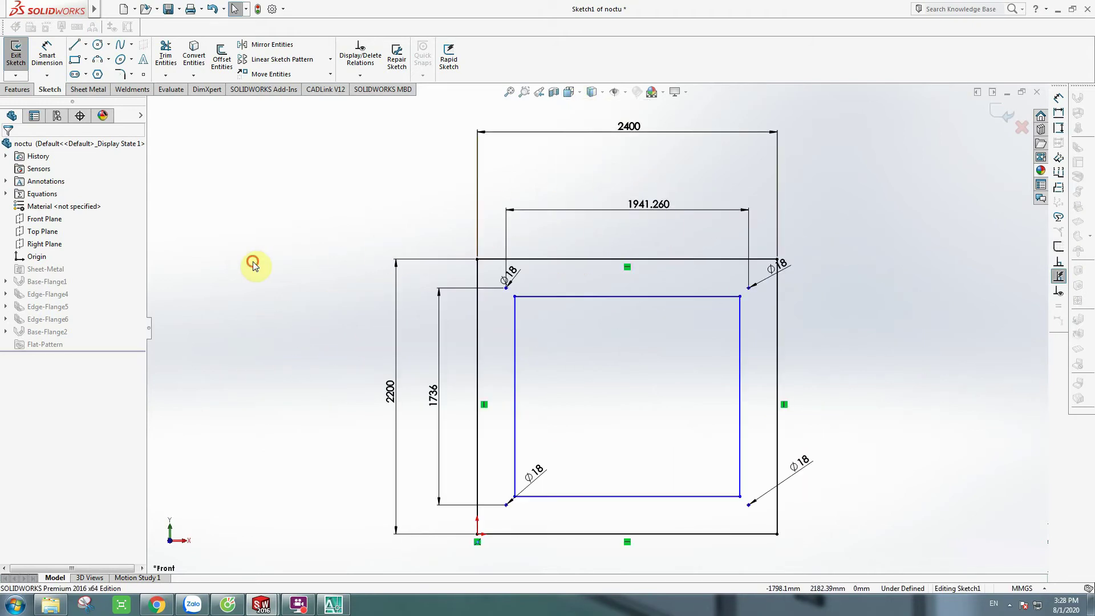
{"action": "left_click_drag", "start_coordinate": [629, 126], "coordinate": [632, 160]}
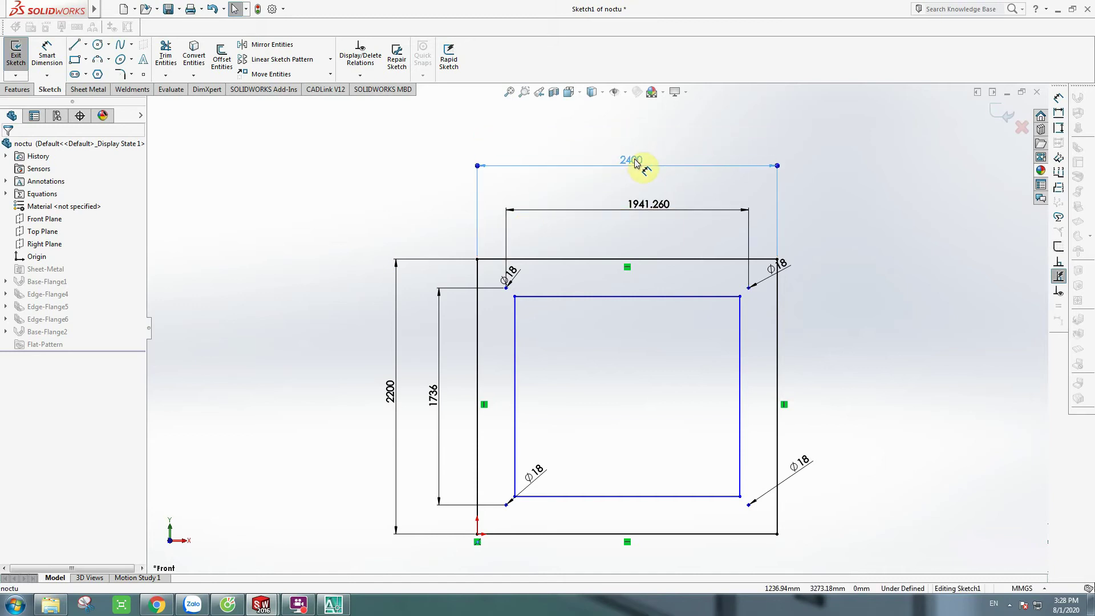
{"action": "left_click", "coordinate": [858, 170]}
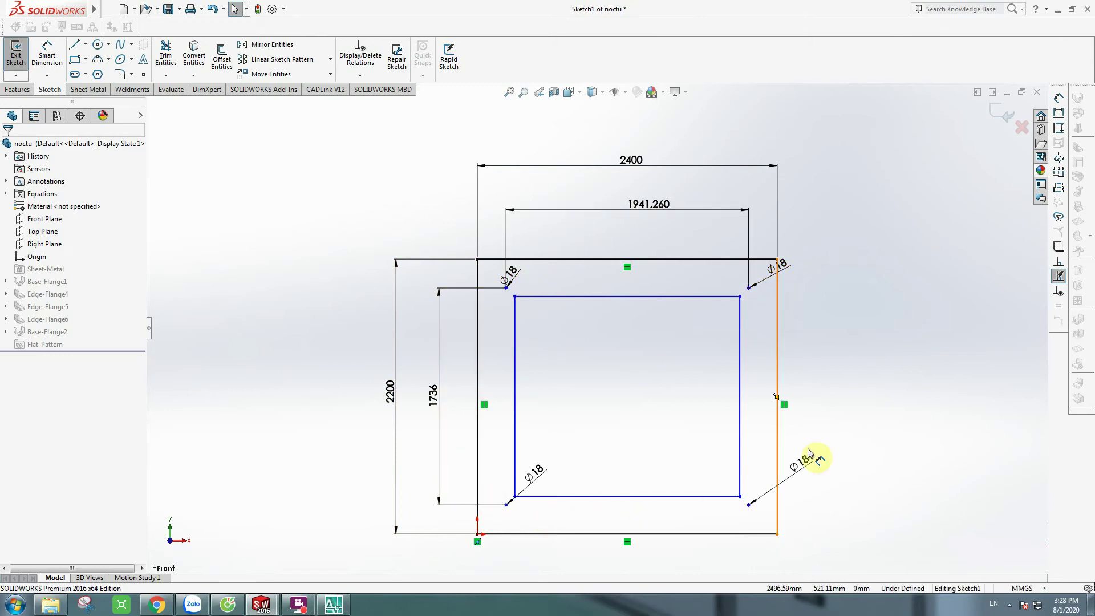
{"action": "left_click", "coordinate": [998, 123]}
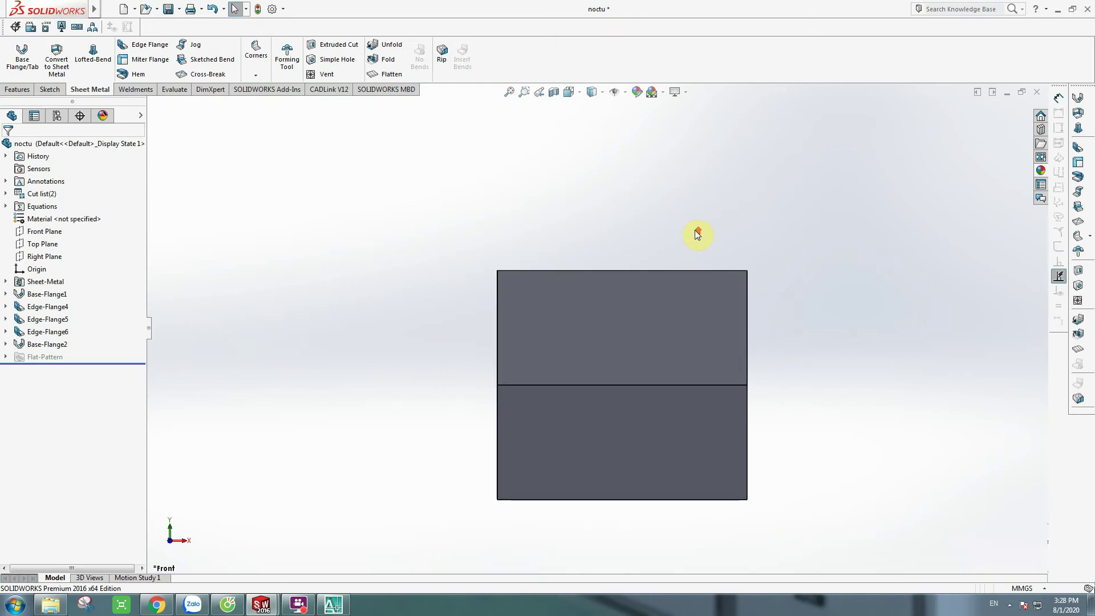
{"action": "key", "text": "Up"}
{"action": "key", "text": "Up"}
{"action": "key", "text": "Up"}
{"action": "key", "text": "Up"}
Step: Open Edge-Flange4's gable profile sketch Normal To, review its 100-high ends, and exit
{"action": "key", "text": "Right"}
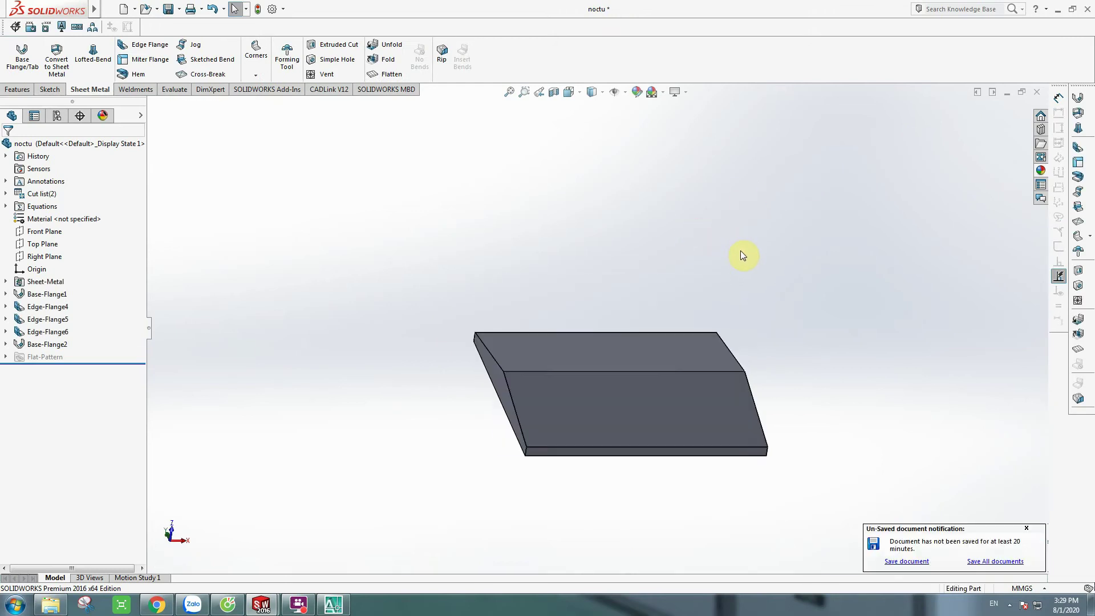
{"action": "left_click", "coordinate": [50, 295]}
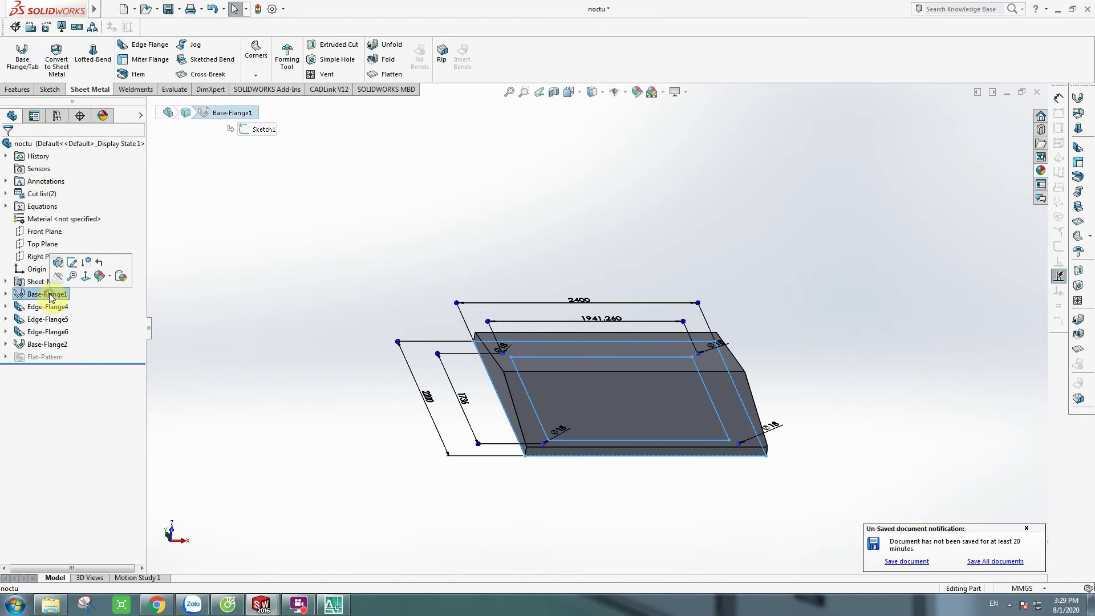
{"action": "left_click", "coordinate": [234, 282]}
{"action": "left_click", "coordinate": [55, 308]}
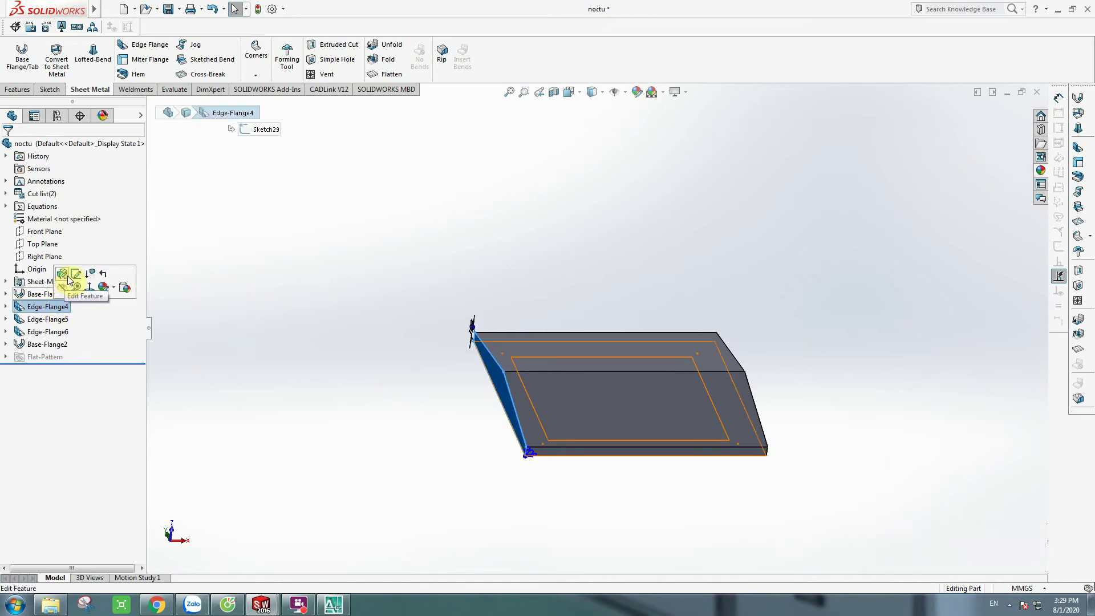
{"action": "left_click", "coordinate": [75, 275]}
{"action": "mouse_move", "coordinate": [579, 98]}
{"action": "left_click", "coordinate": [634, 161]}
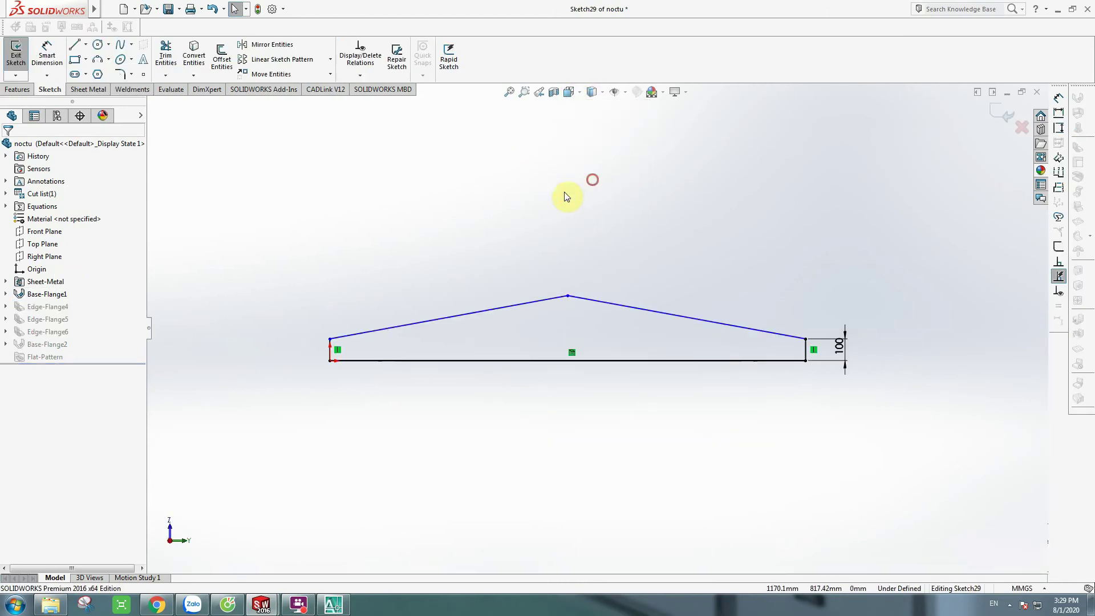
{"action": "left_click", "coordinate": [89, 89]}
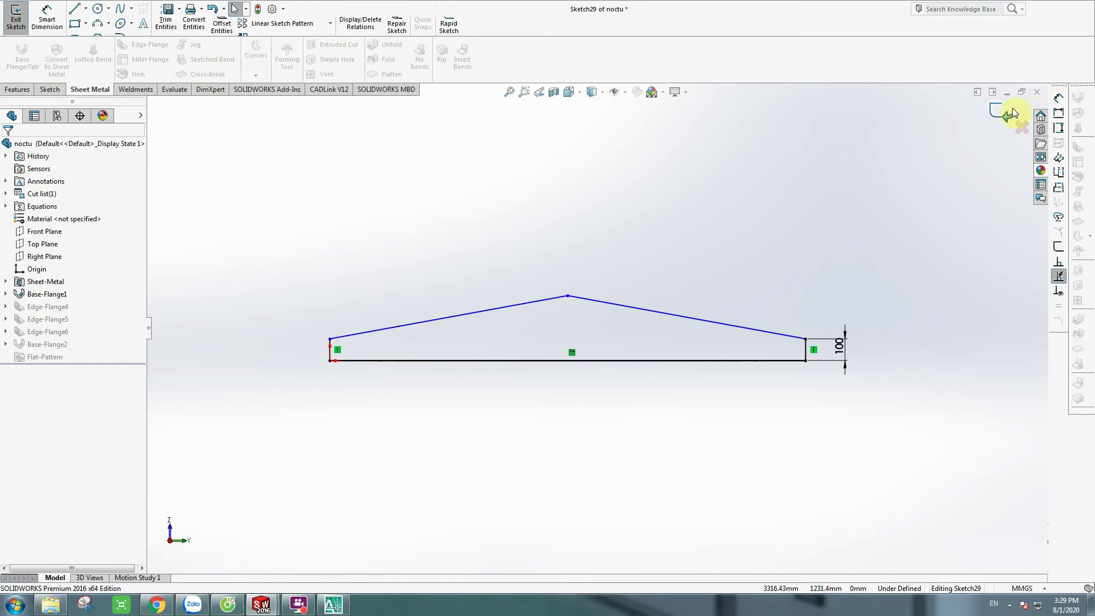
{"action": "left_click", "coordinate": [997, 117]}
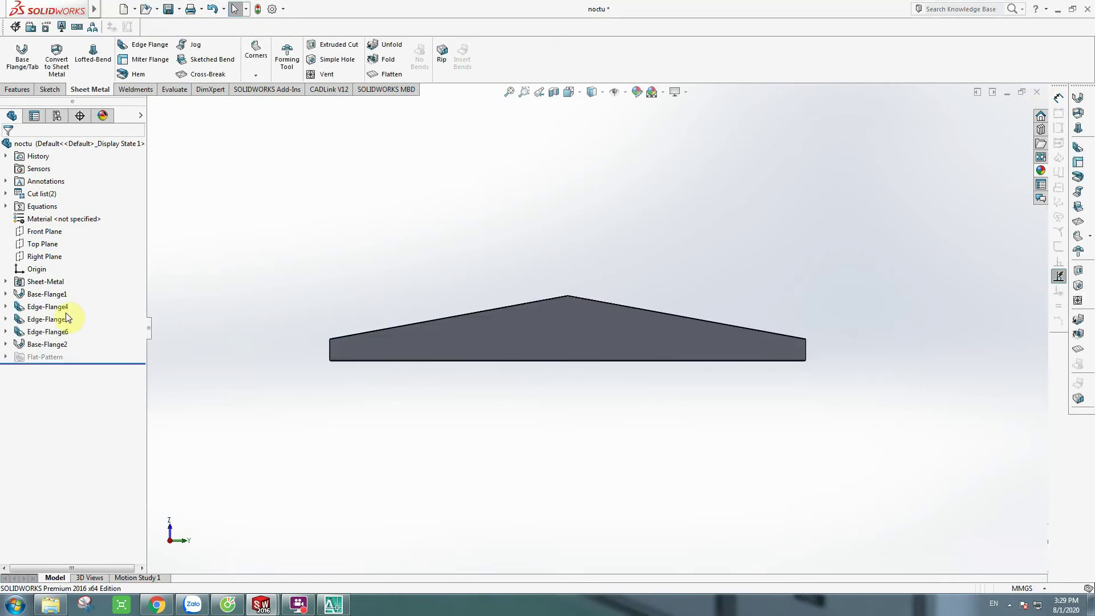
Step: Edit Edge-Flange4's profile and dimension its left side height to 100 mm
{"action": "left_click", "coordinate": [41, 308]}
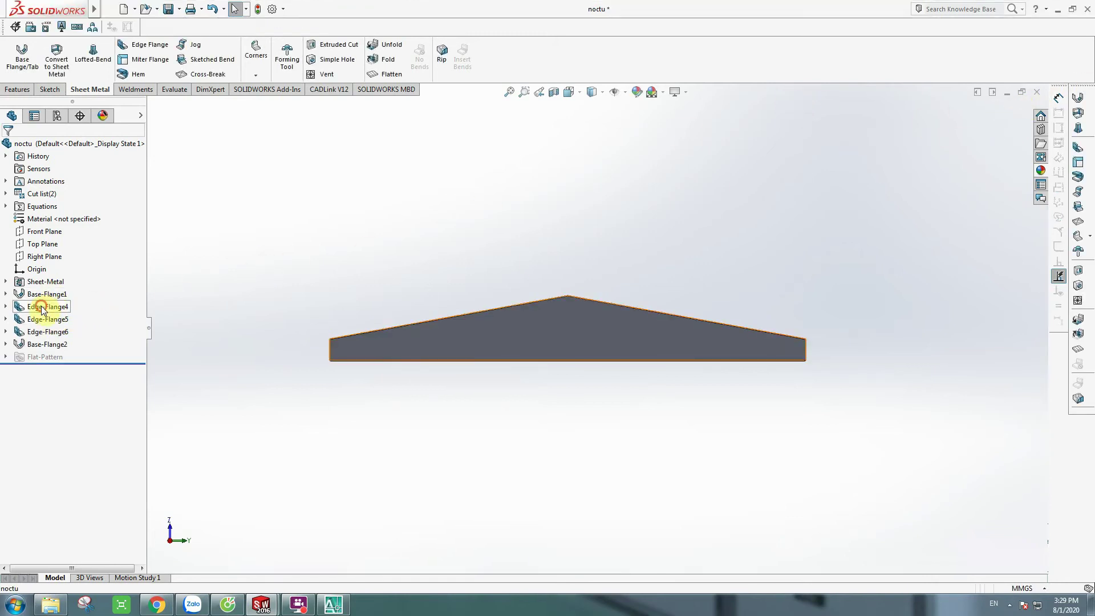
{"action": "left_click", "coordinate": [48, 276]}
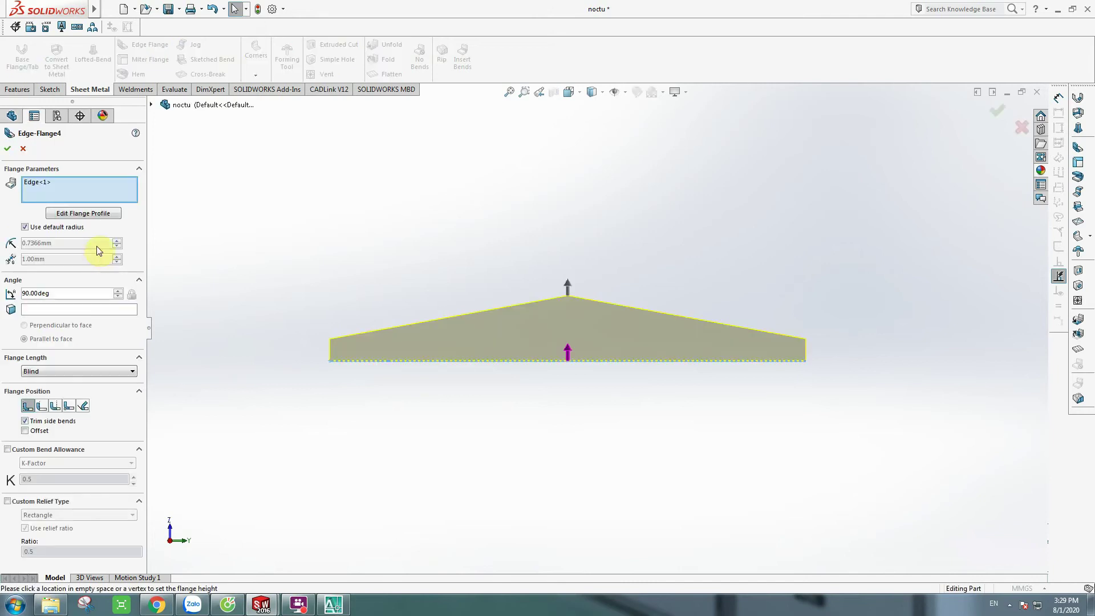
{"action": "left_click", "coordinate": [78, 214]}
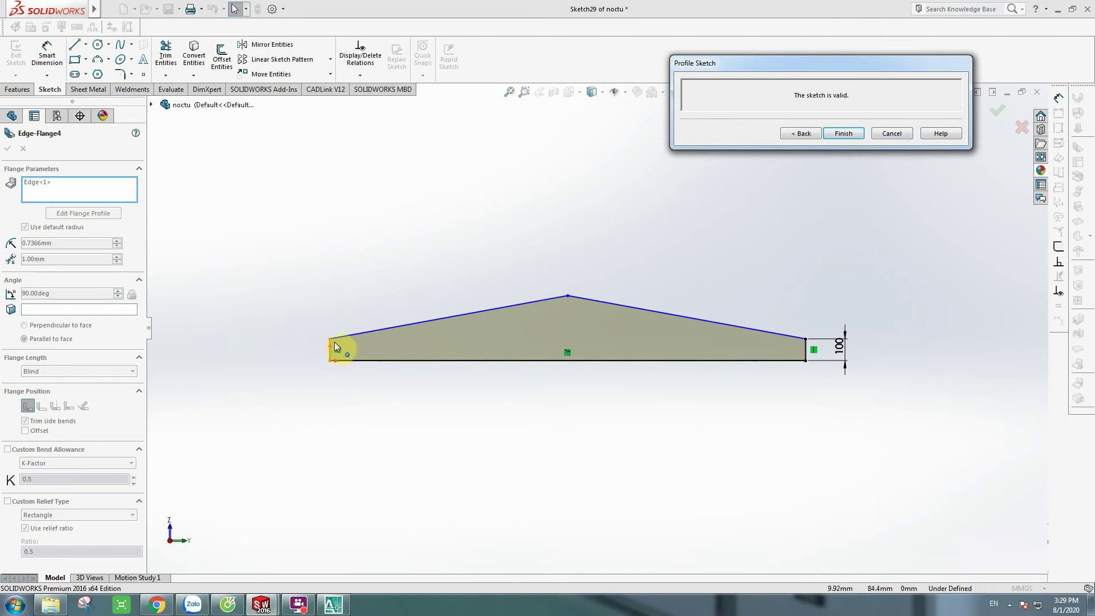
{"action": "left_click", "coordinate": [1058, 98]}
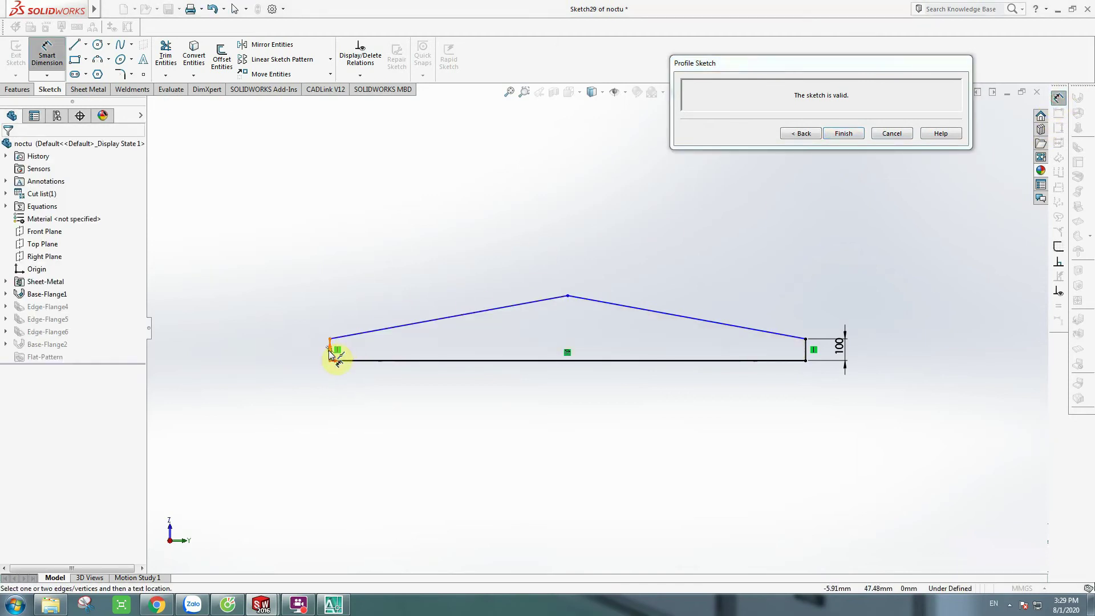
{"action": "left_click", "coordinate": [331, 351]}
{"action": "left_click", "coordinate": [316, 307]}
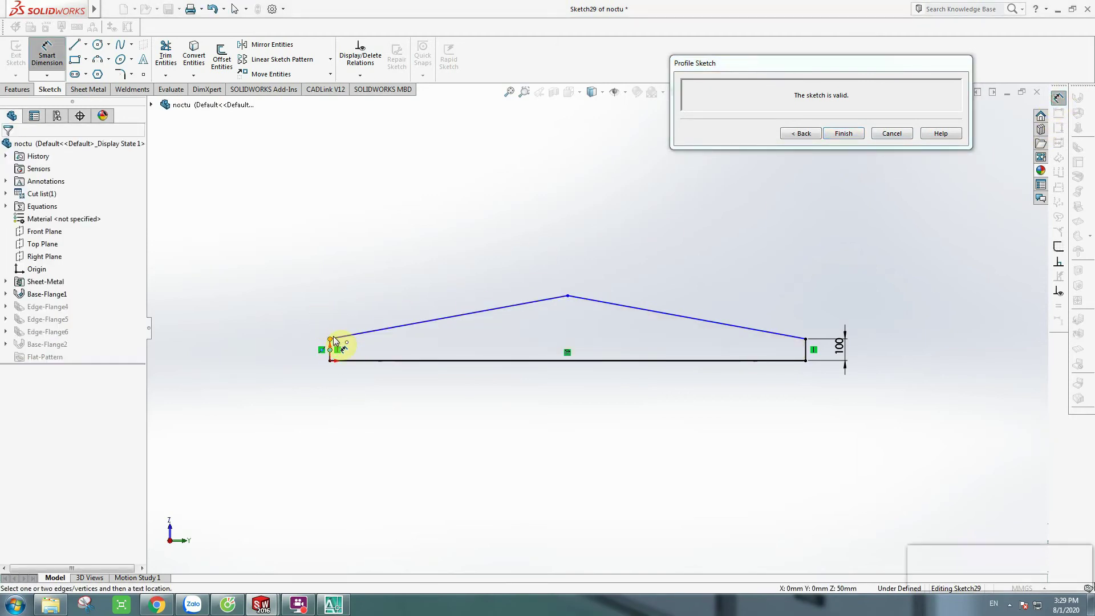
{"action": "scroll", "coordinate": [329, 349], "scroll_direction": "down", "scroll_amount": 1}
{"action": "scroll", "coordinate": [330, 354], "scroll_direction": "down", "scroll_amount": 2}
{"action": "left_click", "coordinate": [380, 342]}
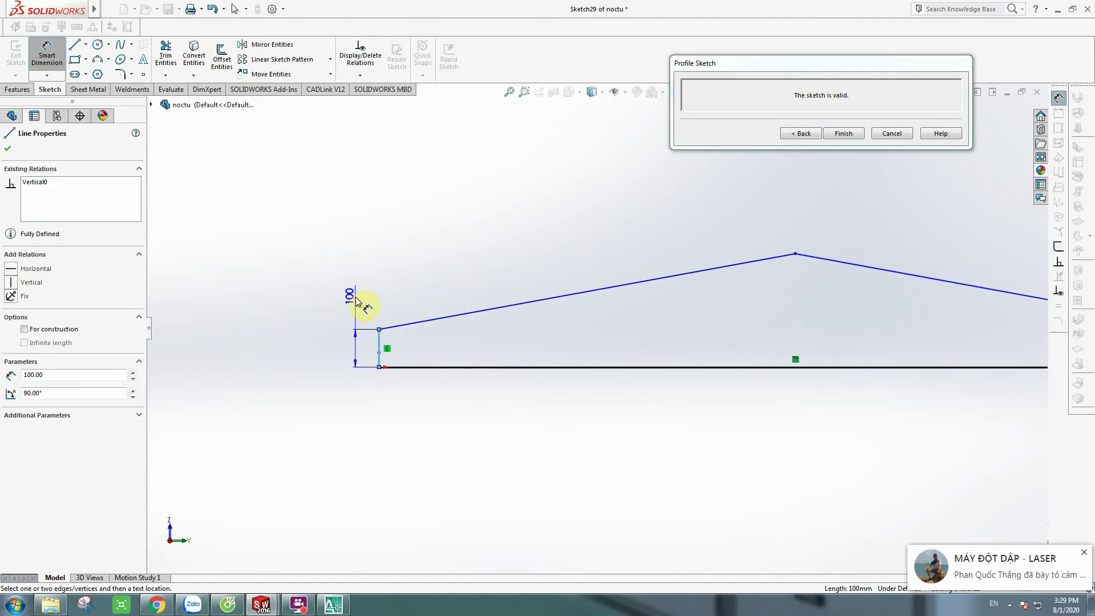
{"action": "left_click", "coordinate": [402, 296]}
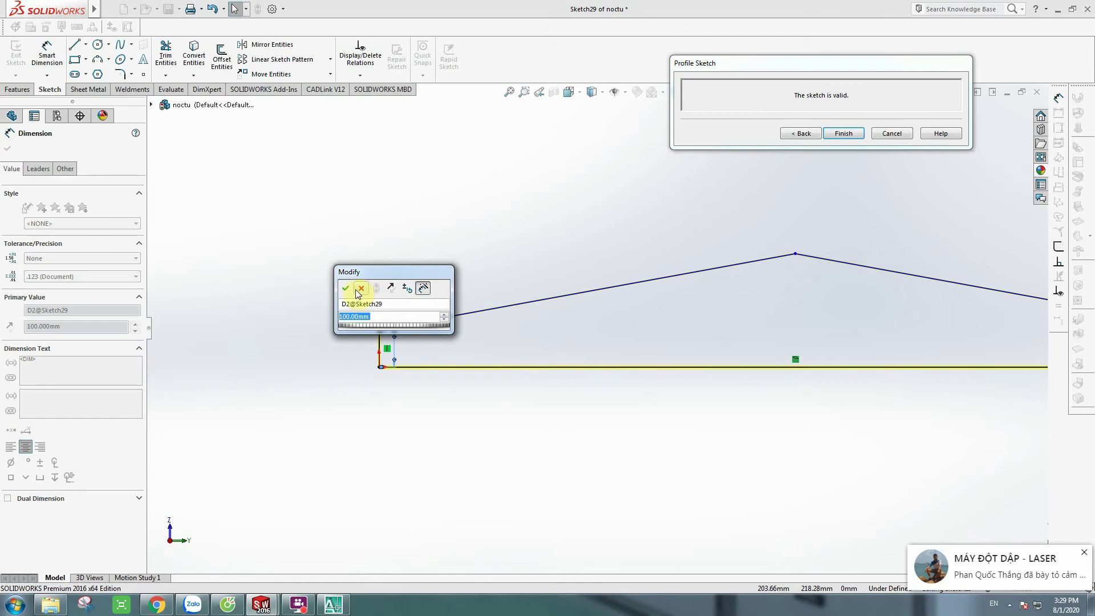
{"action": "left_click", "coordinate": [347, 289]}
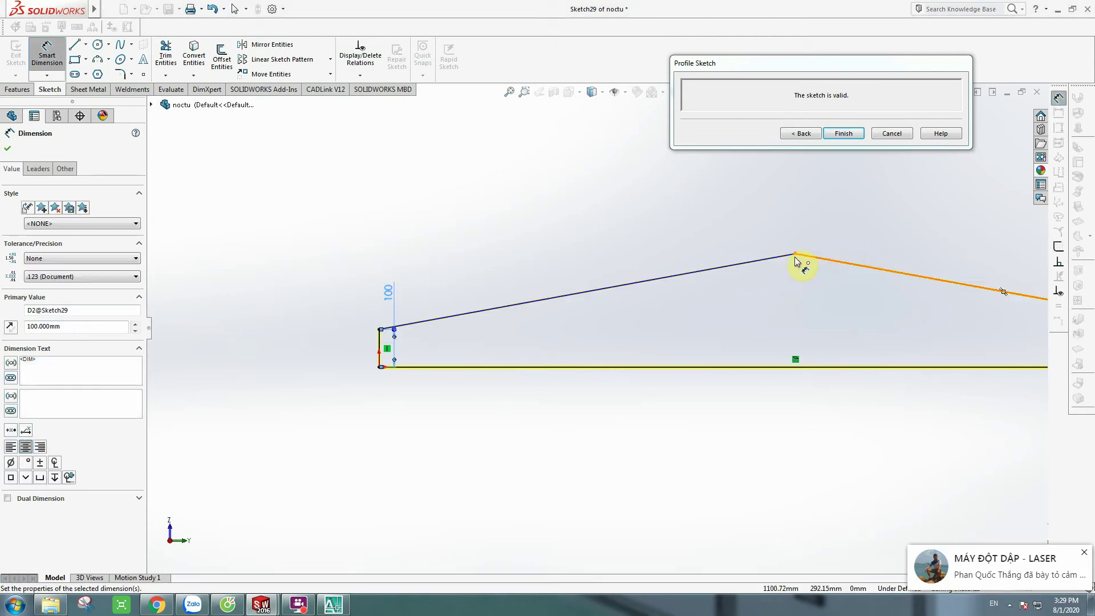
Step: Cancel the apex height dimension, finish the profile, and orbit to view the flanges
{"action": "left_click", "coordinate": [795, 257]}
{"action": "left_click", "coordinate": [796, 366]}
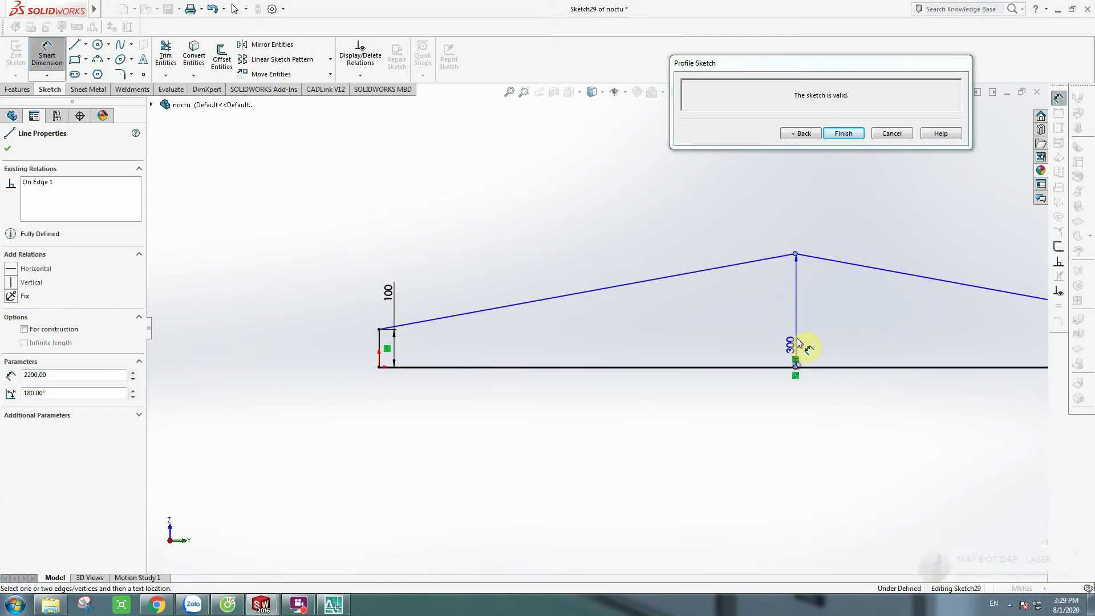
{"action": "key", "text": "Escape"}
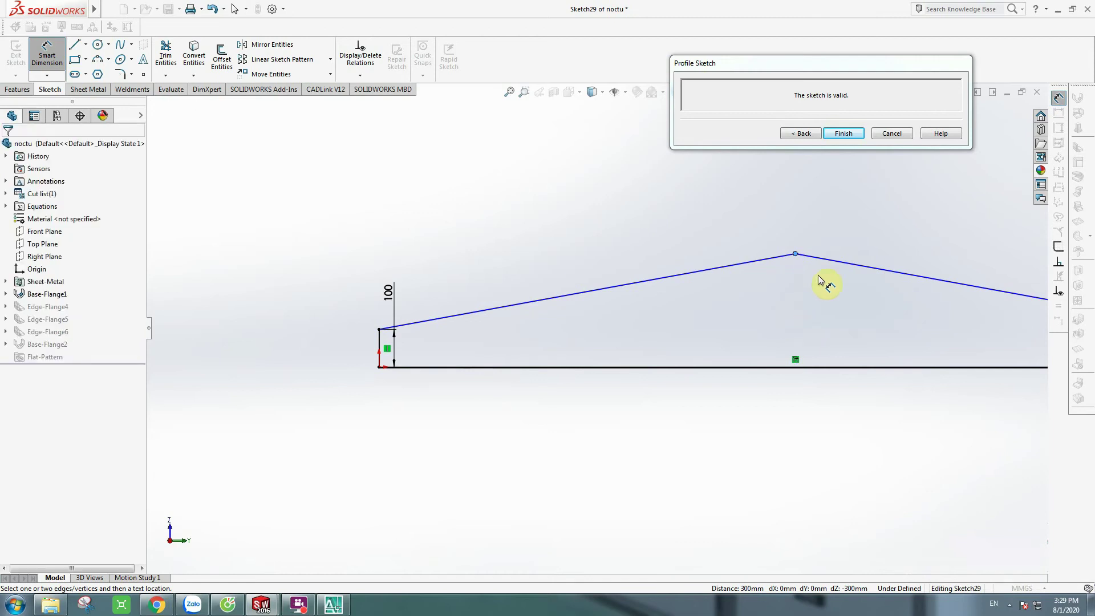
{"action": "left_click", "coordinate": [859, 135]}
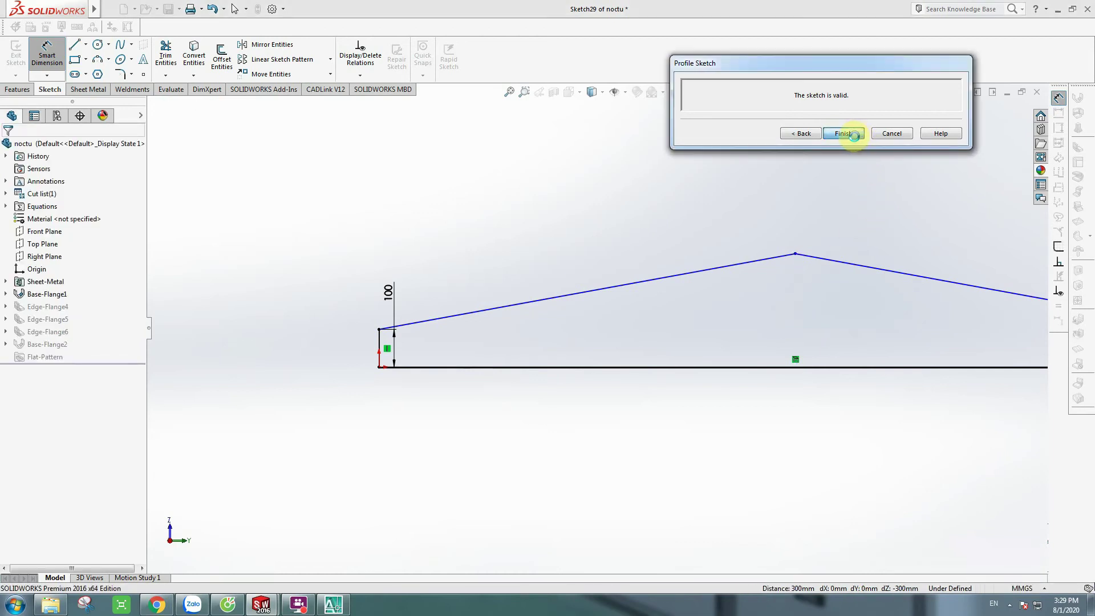
{"action": "left_click", "coordinate": [647, 188]}
{"action": "scroll", "coordinate": [593, 239], "scroll_direction": "up", "scroll_amount": 3}
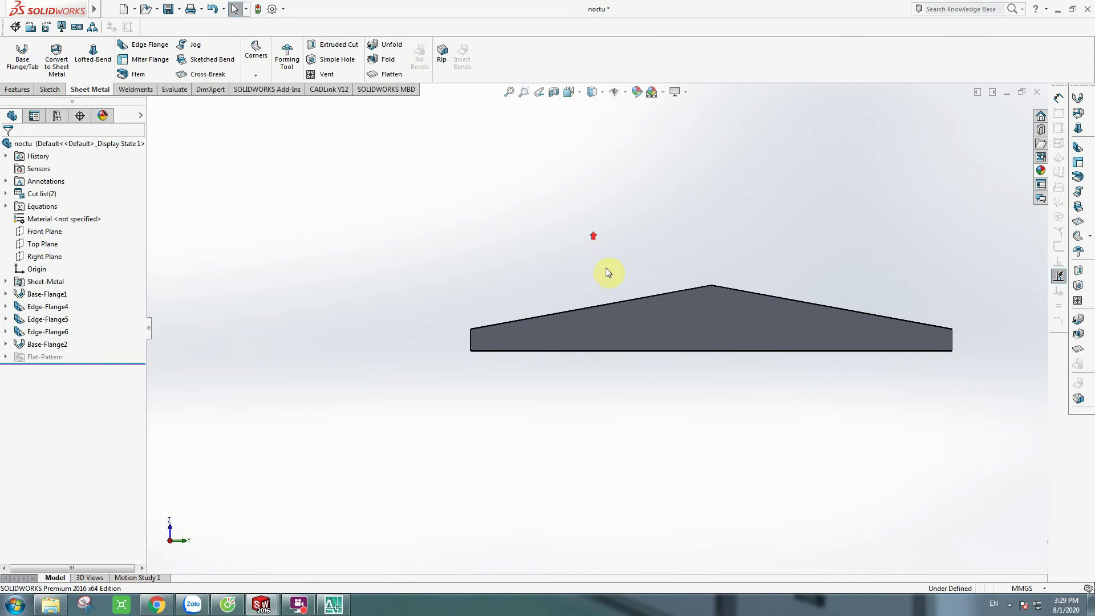
{"action": "key", "text": "Down"}
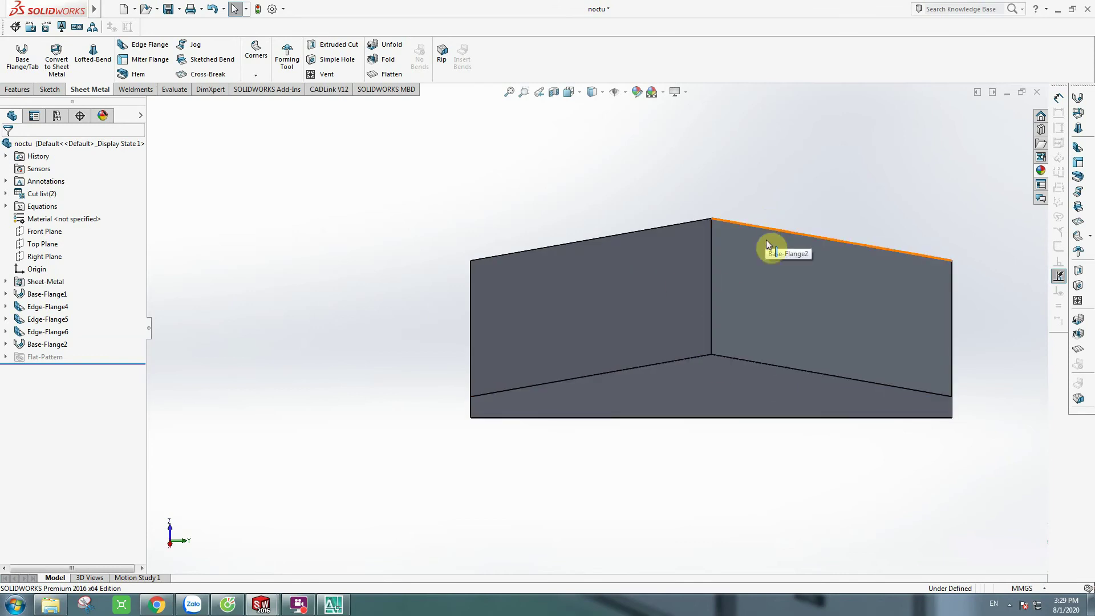
{"action": "middle_click_drag", "start_coordinate": [765, 240], "coordinate": [696, 309]}
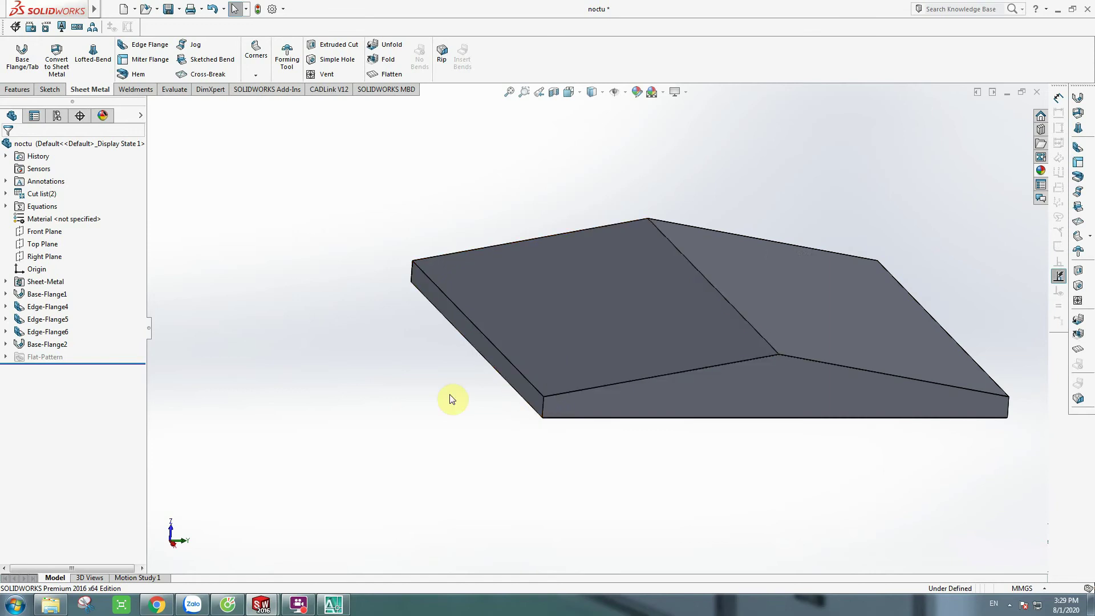
Step: Reopen Edge-Flange6 and accept it at 90° with a 100 mm blind length
{"action": "left_click", "coordinate": [47, 319]}
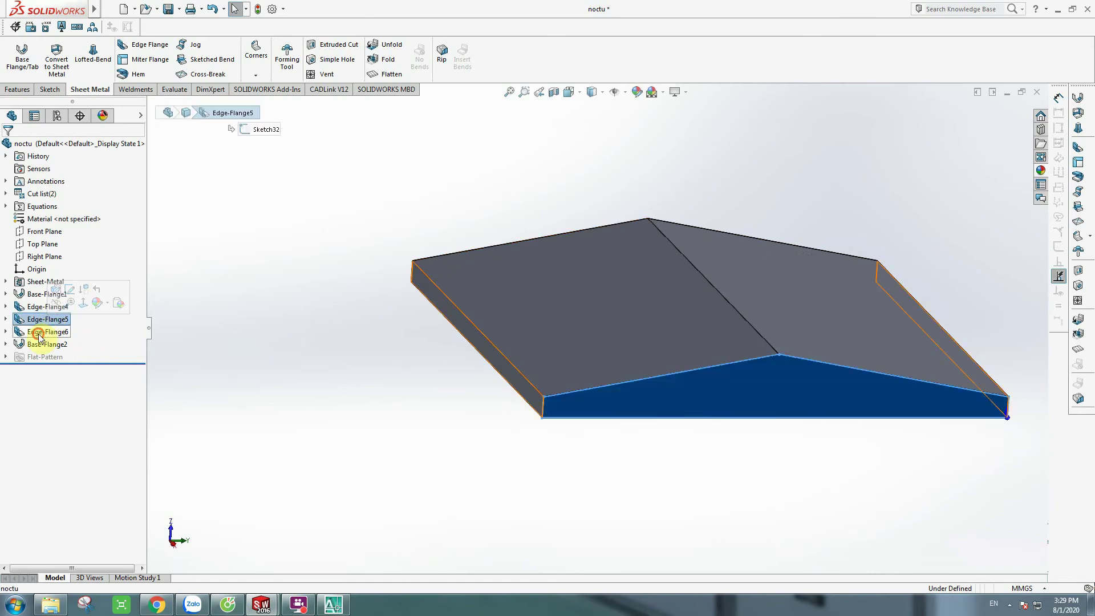
{"action": "left_click", "coordinate": [38, 333]}
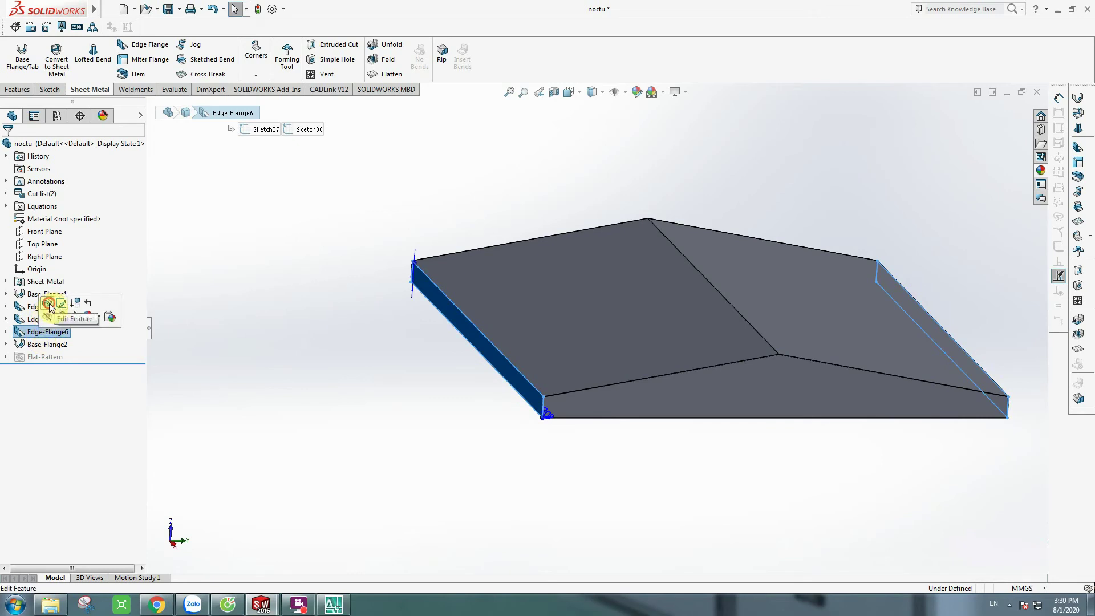
{"action": "left_click", "coordinate": [48, 304]}
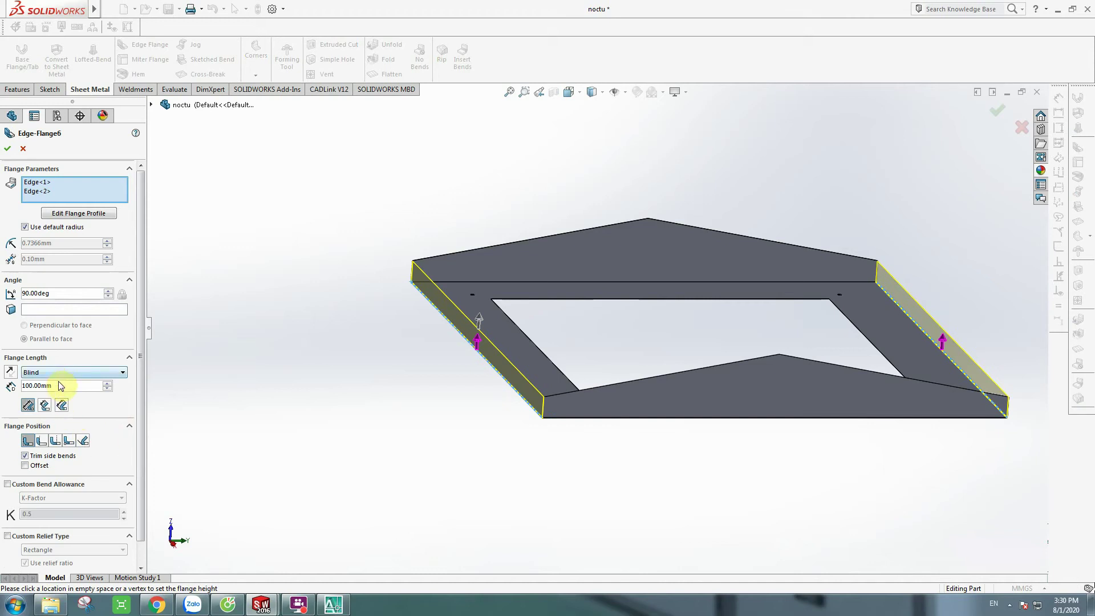
{"action": "left_click", "coordinate": [9, 150]}
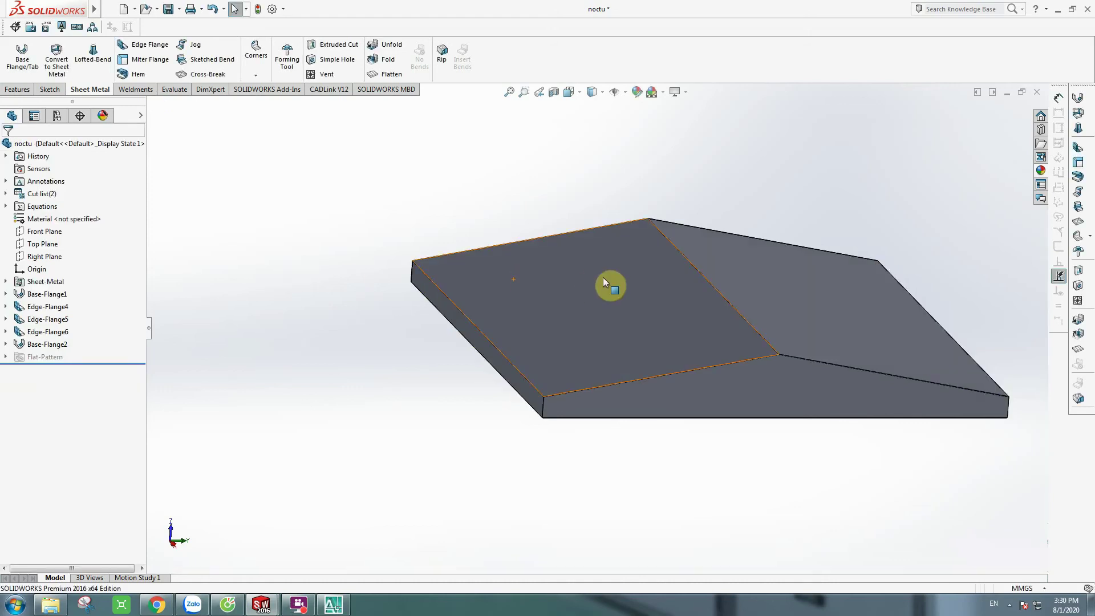
{"action": "middle_click_drag", "start_coordinate": [667, 274], "coordinate": [782, 238]}
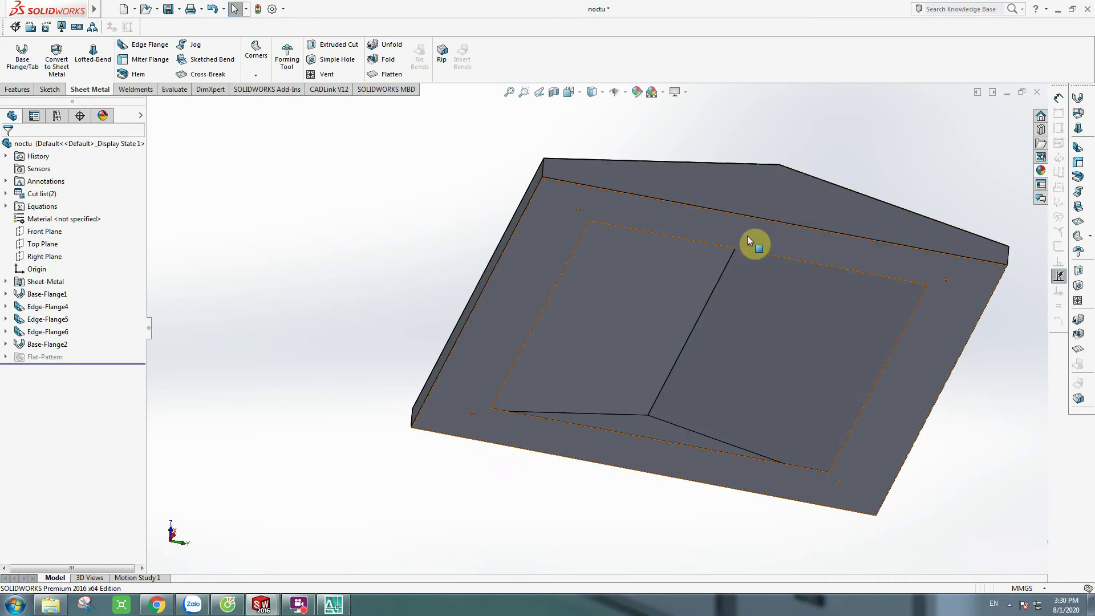
{"action": "key", "text": "Down"}
{"action": "key", "text": "Down"}
{"action": "key", "text": "Down"}
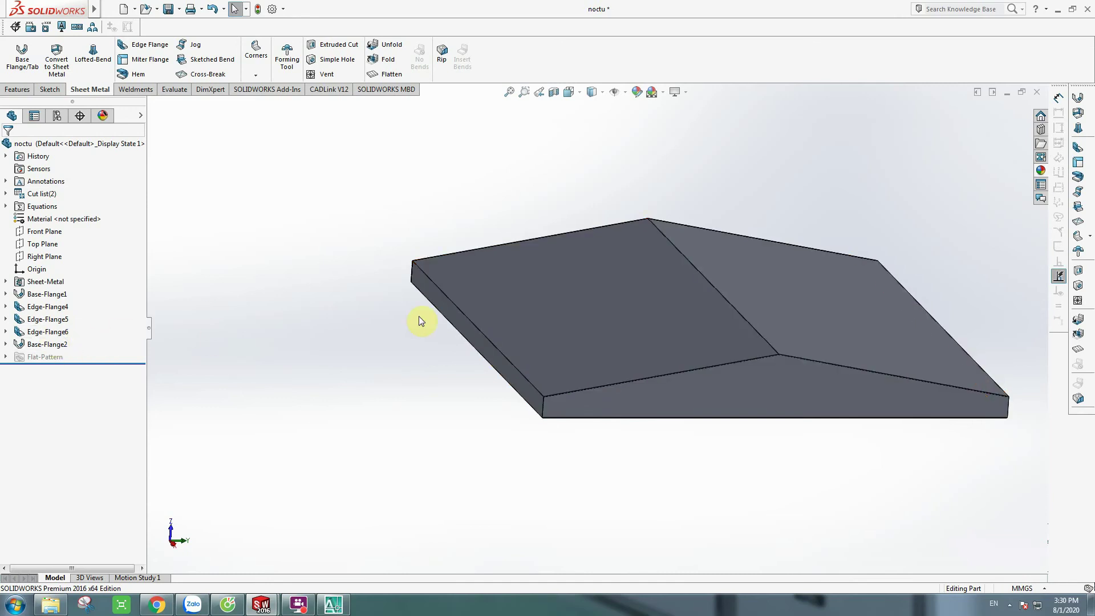
{"action": "left_click", "coordinate": [547, 296]}
{"action": "left_click", "coordinate": [245, 291]}
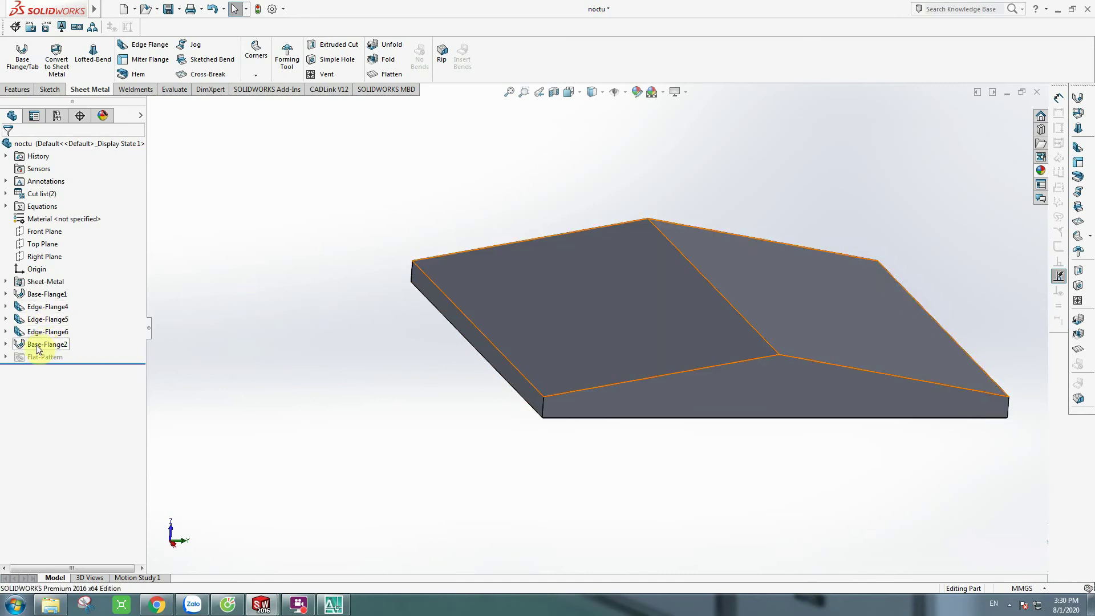
{"action": "left_click", "coordinate": [32, 334]}
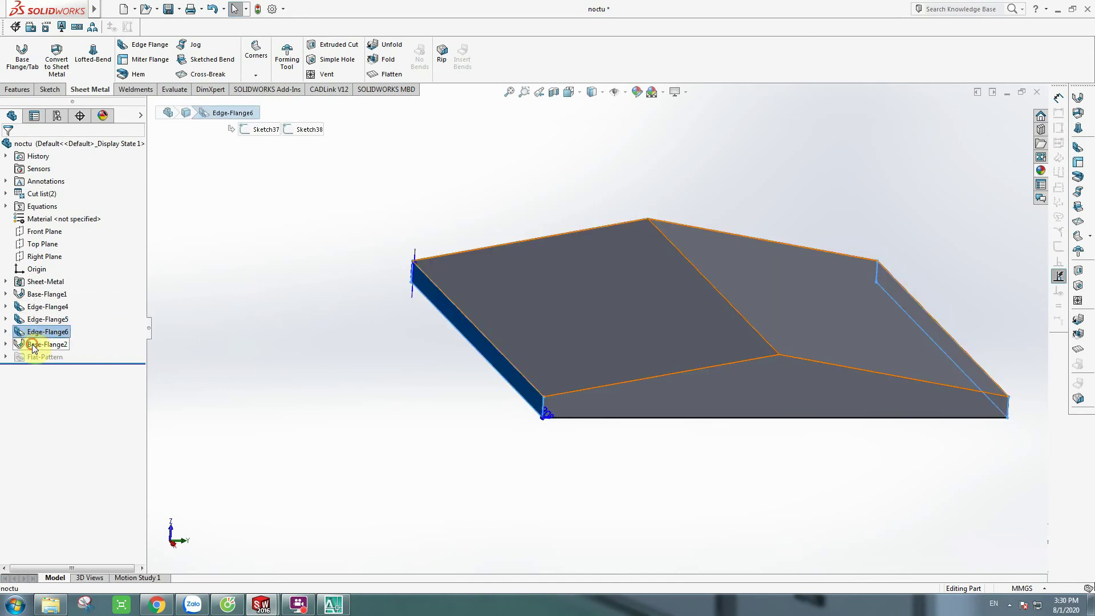
{"action": "left_click", "coordinate": [38, 344]}
Step: Inspect the roof flange's gabled sketch edge-on from a side view
{"action": "left_click", "coordinate": [472, 293]}
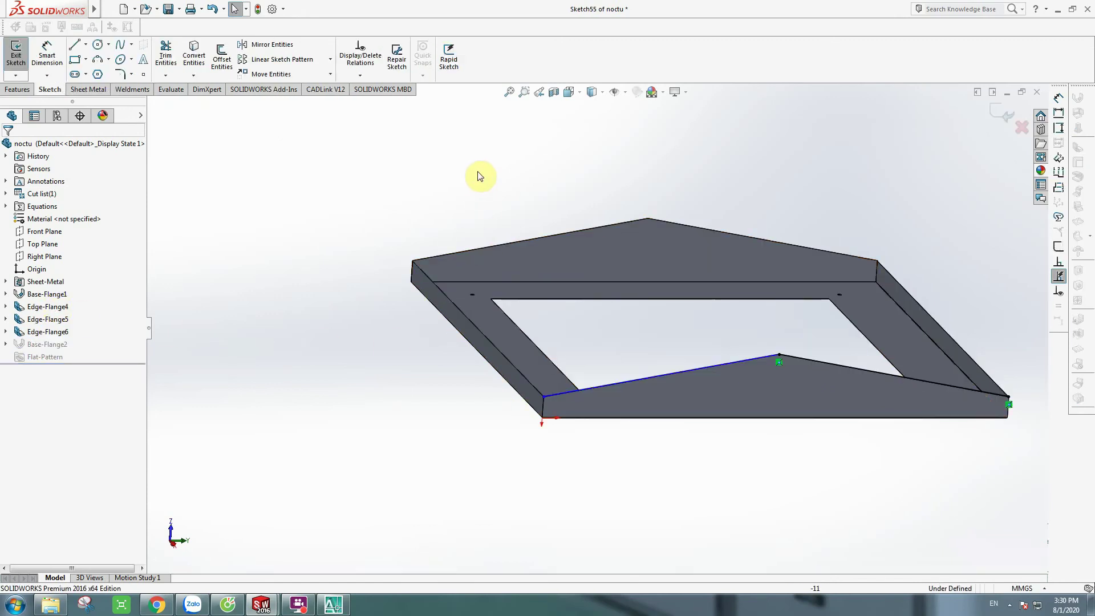
{"action": "left_click", "coordinate": [568, 92]}
{"action": "left_click", "coordinate": [640, 159]}
{"action": "left_click", "coordinate": [413, 266]}
{"action": "scroll", "coordinate": [478, 297], "scroll_direction": "up", "scroll_amount": 2}
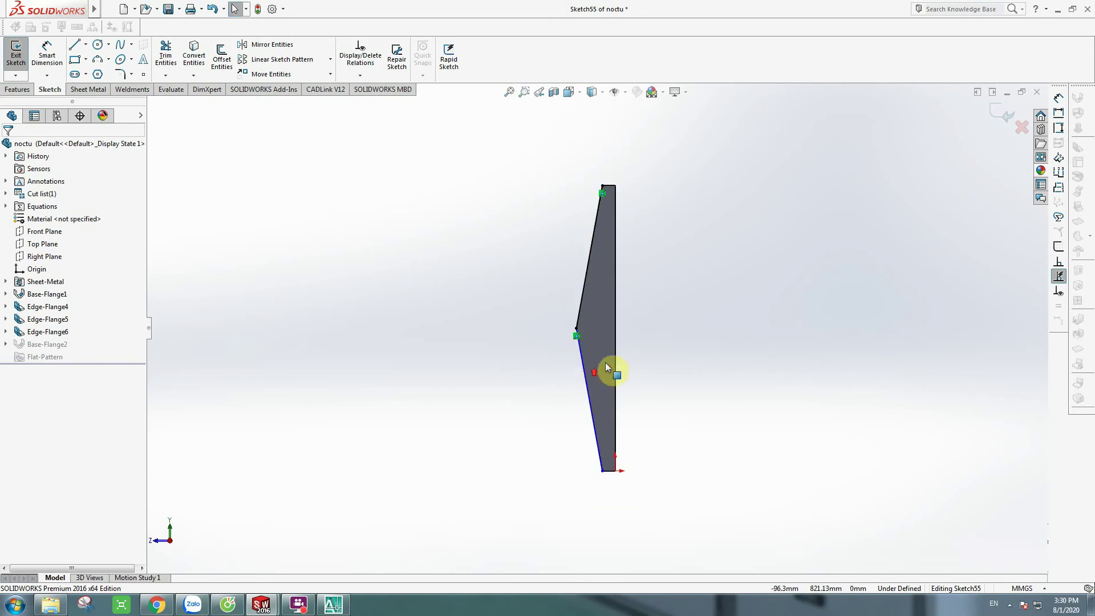
{"action": "key", "text": "Right"}
{"action": "mouse_move", "coordinate": [606, 346]}
{"action": "middle_mouse_down"}
{"action": "mouse_move", "coordinate": [587, 337]}
{"action": "mouse_move", "coordinate": [633, 303]}
{"action": "middle_mouse_up"}
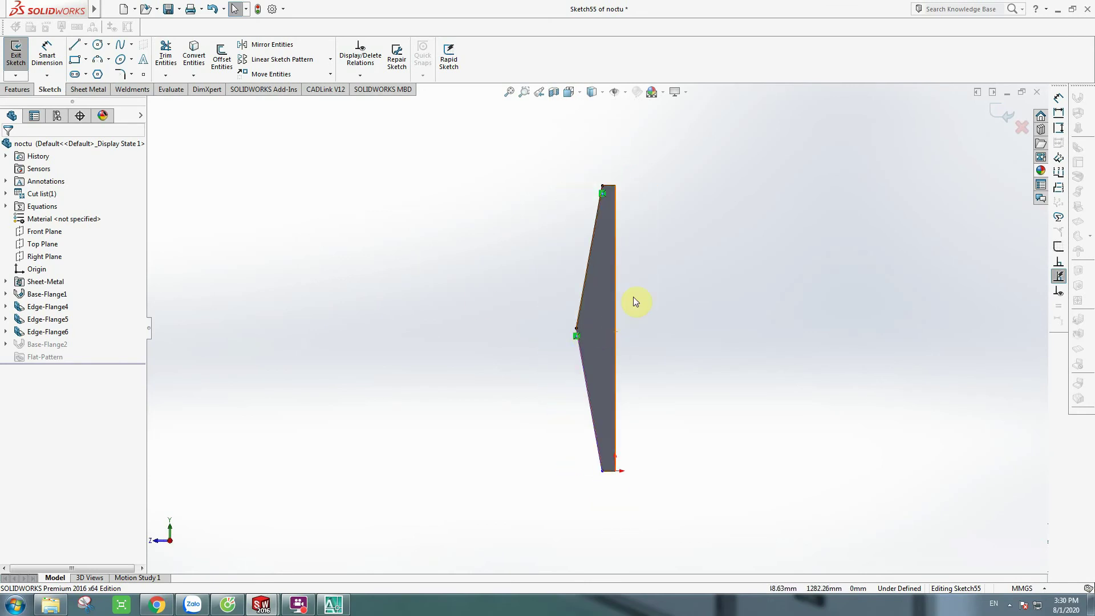
Step: Exit Sketch55 to rebuild Base-Flange2, then reopen Base-Flange2 with Edit Feature
{"action": "left_click", "coordinate": [993, 116]}
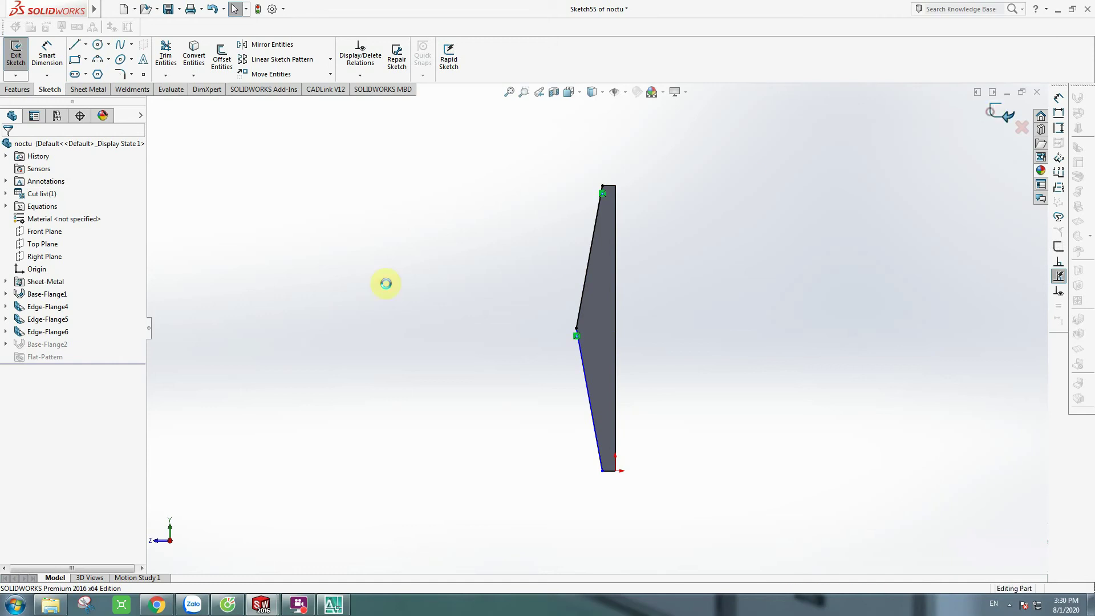
{"action": "left_click", "coordinate": [45, 344]}
{"action": "left_click", "coordinate": [51, 317]}
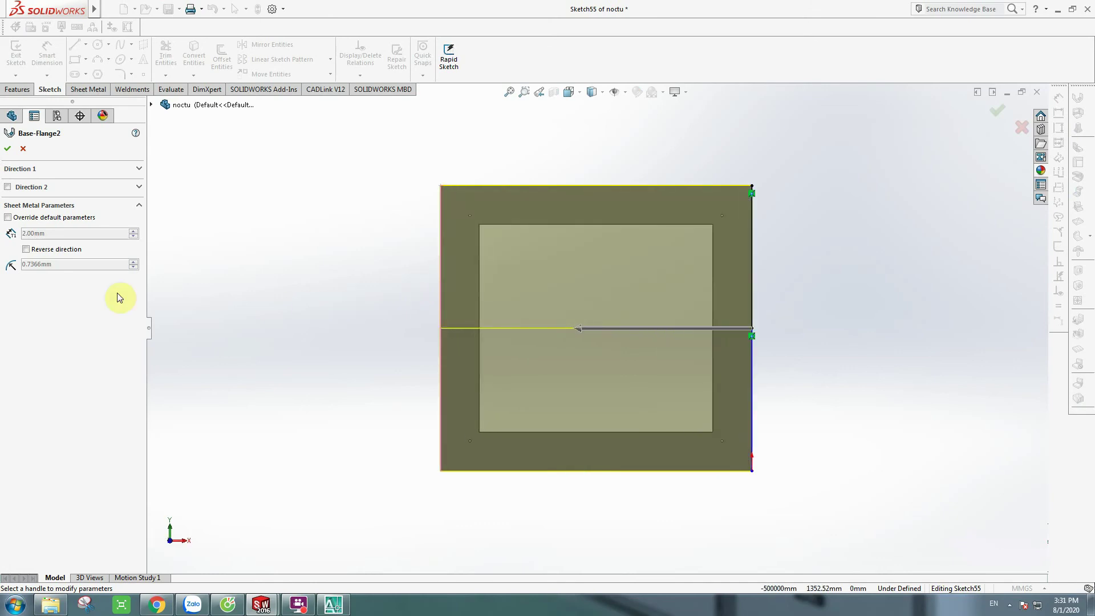
Step: Review Base-Flange2's Direction 1 and Direction 2 settings and rotate to see the flange
{"action": "left_click", "coordinate": [55, 188]}
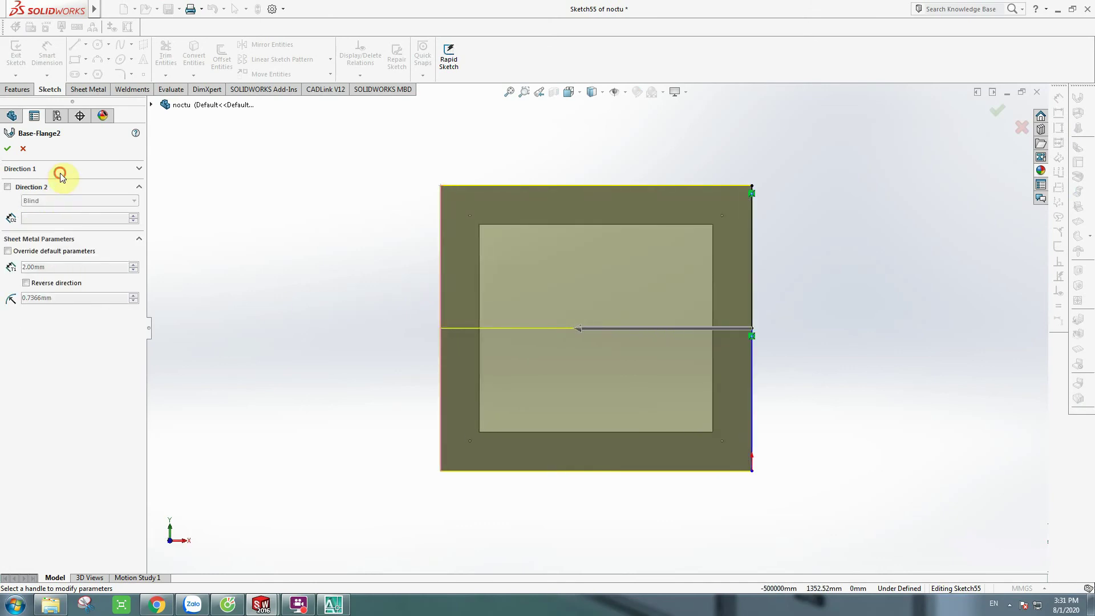
{"action": "left_click", "coordinate": [139, 169]}
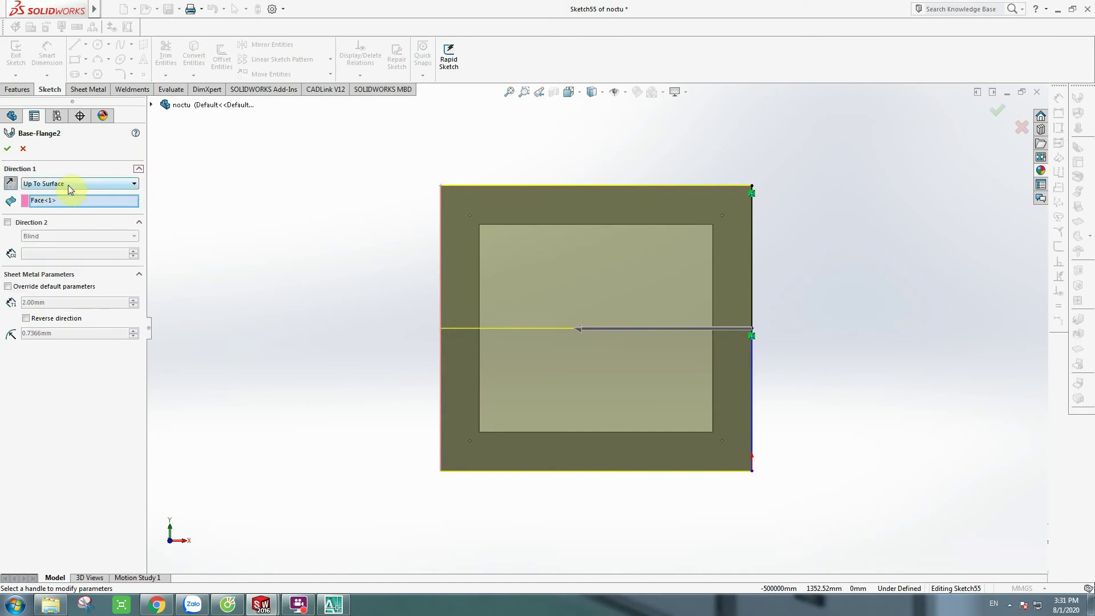
{"action": "middle_click_drag", "start_coordinate": [368, 318], "coordinate": [443, 329]}
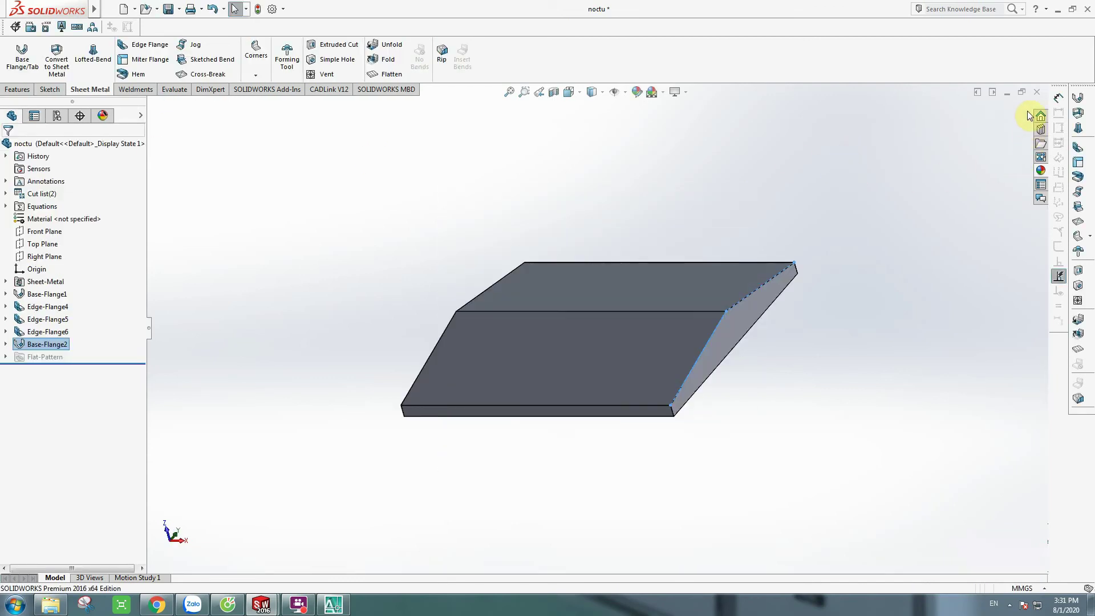
Step: Close the noctu part without saving and discard the assembly changes
{"action": "left_click", "coordinate": [1037, 92]}
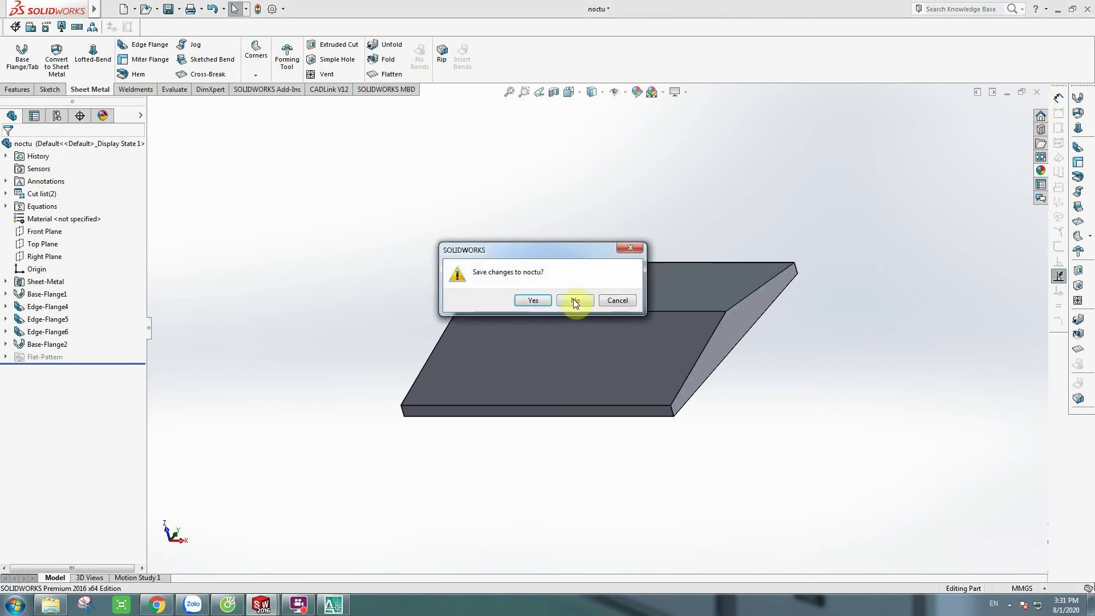
{"action": "left_click", "coordinate": [573, 299]}
{"action": "left_click", "coordinate": [525, 314]}
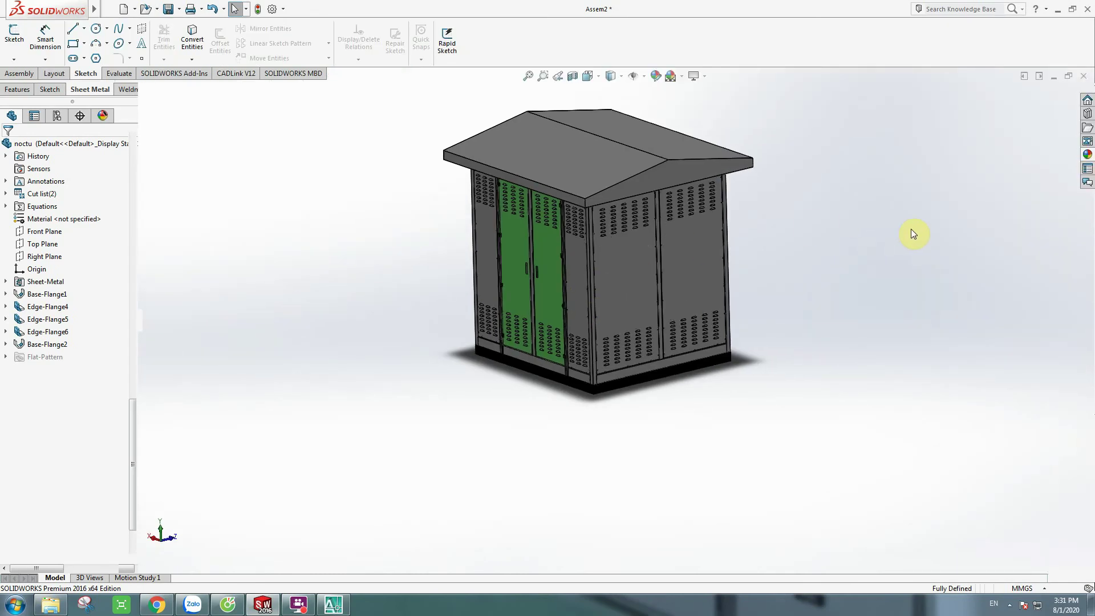
Step: Inspect the roof part and orbit the cabinet so its front faces the viewer
{"action": "scroll", "coordinate": [621, 137], "scroll_direction": "down", "scroll_amount": 3}
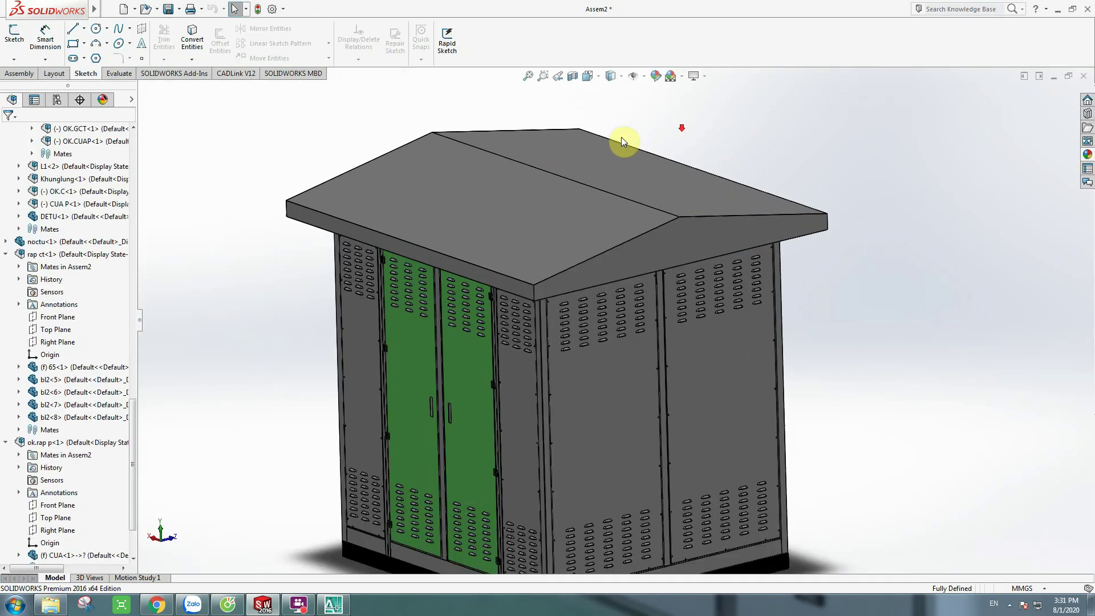
{"action": "left_click", "coordinate": [627, 261]}
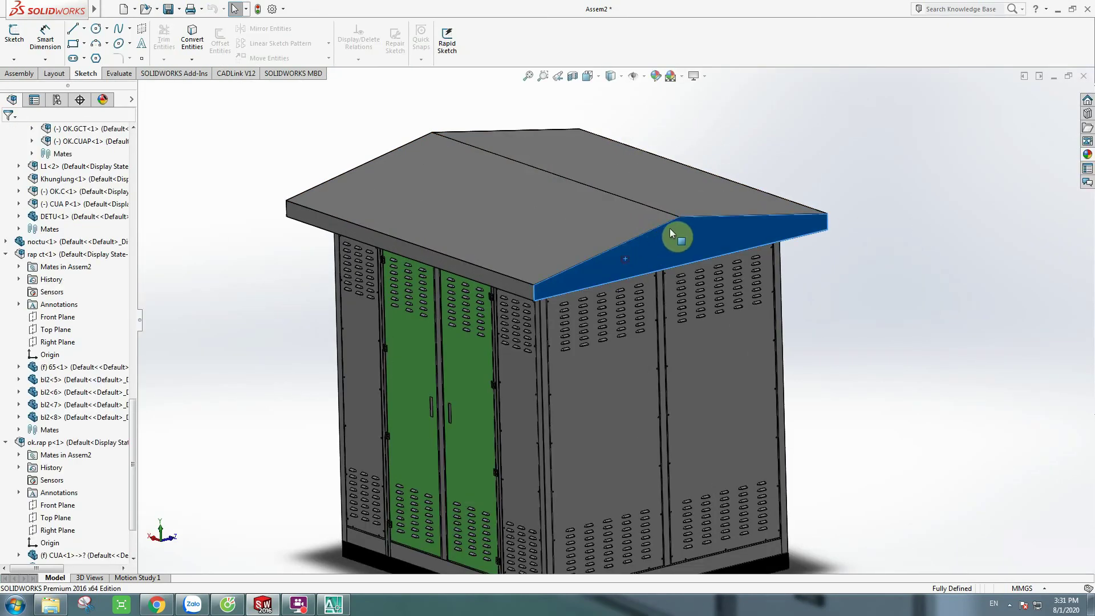
{"action": "left_click", "coordinate": [986, 257]}
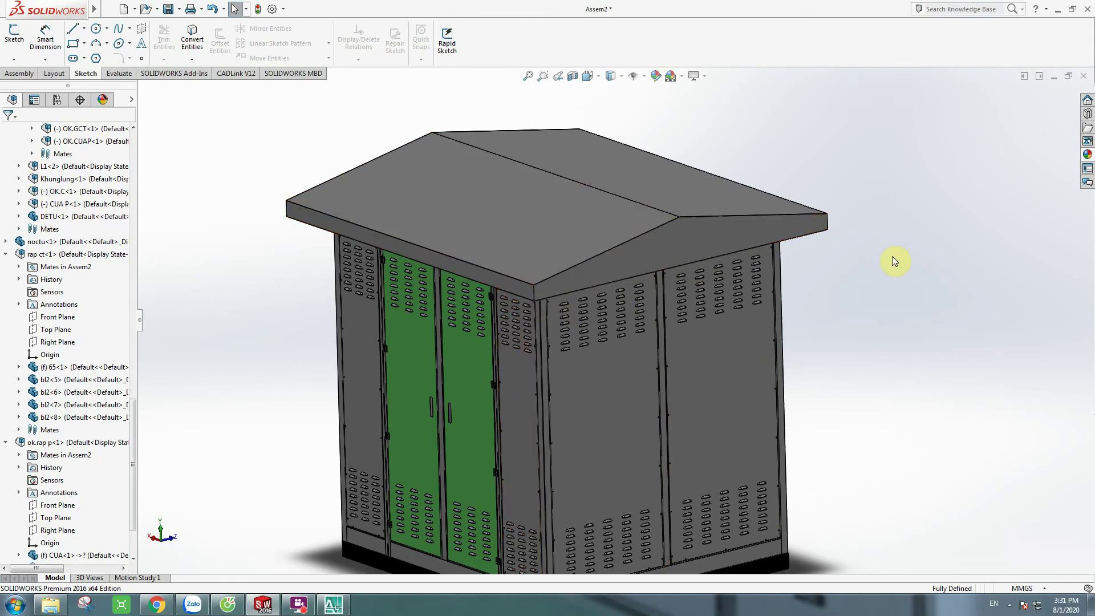
{"action": "scroll", "coordinate": [893, 291], "scroll_direction": "up", "scroll_amount": 3}
{"action": "middle_click_drag", "start_coordinate": [887, 296], "coordinate": [782, 335]}
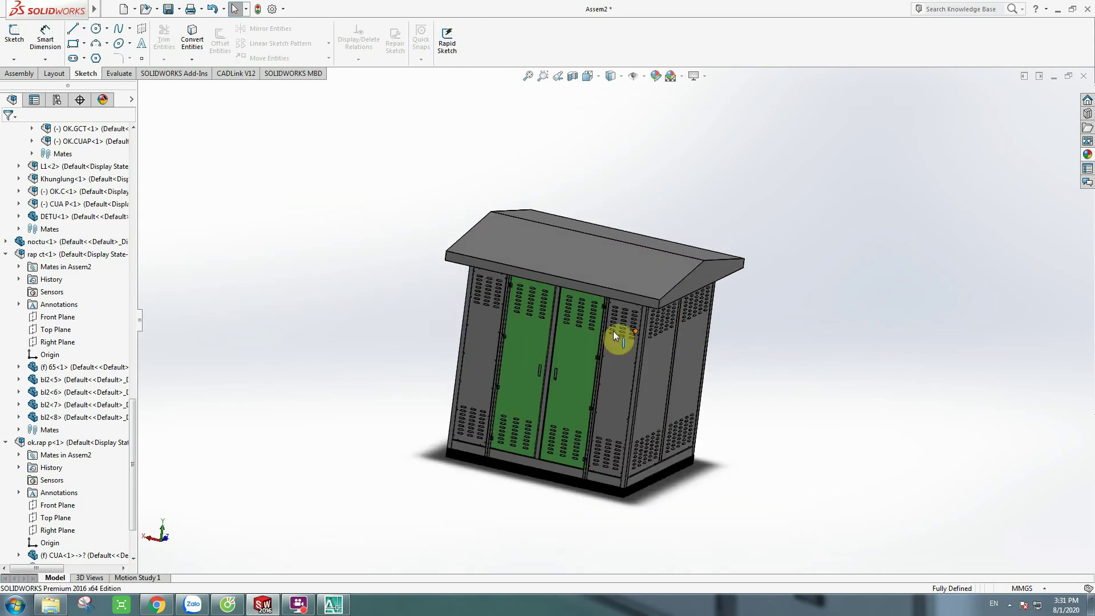
{"action": "scroll", "coordinate": [536, 355], "scroll_direction": "down", "scroll_amount": 5}
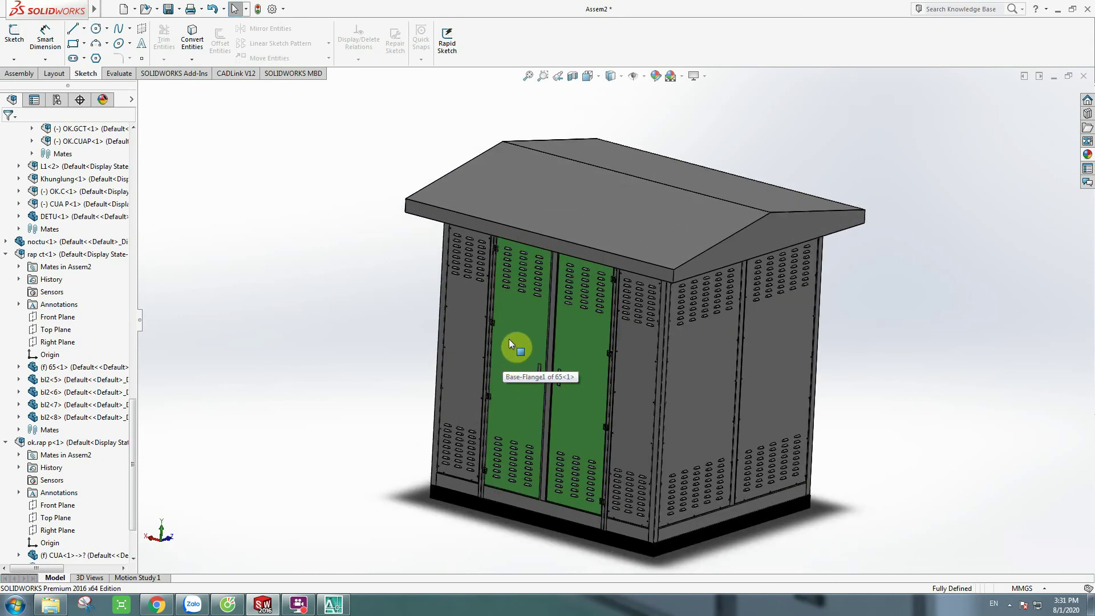
Step: Drag the left and right green doors open about their hinges
{"action": "left_click_drag", "start_coordinate": [517, 335], "coordinate": [306, 342]}
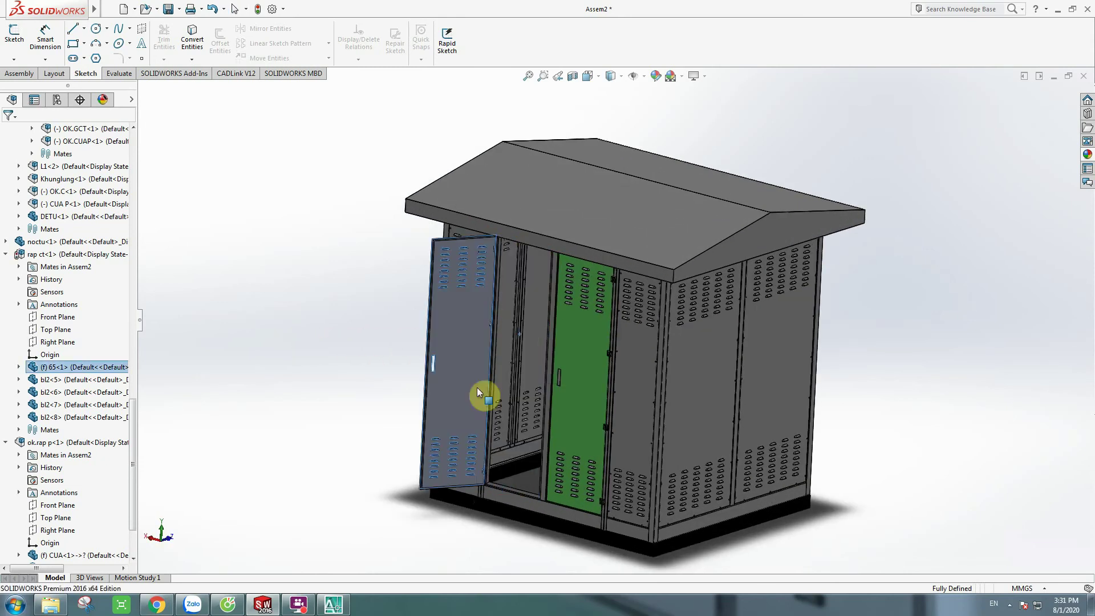
{"action": "left_click_drag", "start_coordinate": [481, 396], "coordinate": [744, 428]}
{"action": "left_click_drag", "start_coordinate": [353, 379], "coordinate": [272, 377]}
{"action": "left_click_drag", "start_coordinate": [580, 370], "coordinate": [763, 571]}
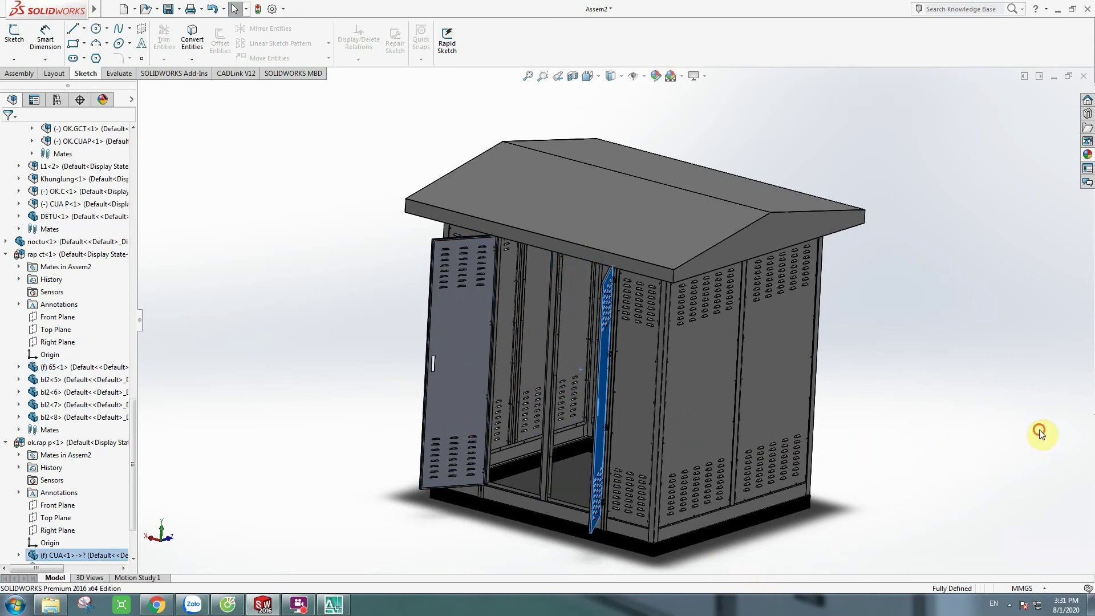
Step: Turn the view to inspect the cabinet's underside, roof and left side
{"action": "left_click", "coordinate": [1039, 430]}
{"action": "middle_click_drag", "start_coordinate": [1039, 430], "coordinate": [928, 410]}
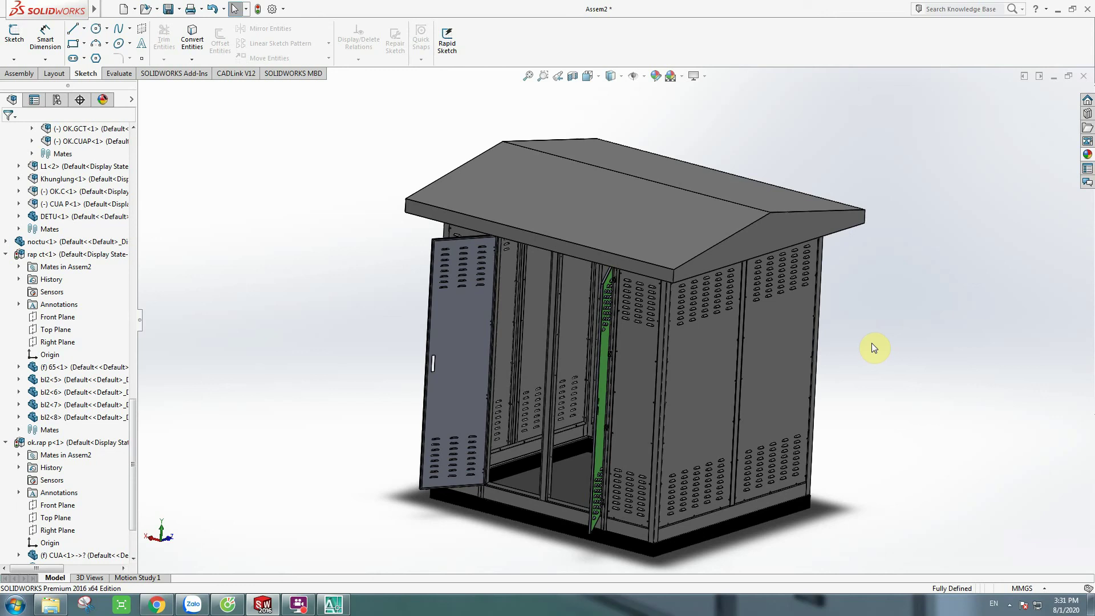
{"action": "key", "text": "Up"}
{"action": "key", "text": "Up"}
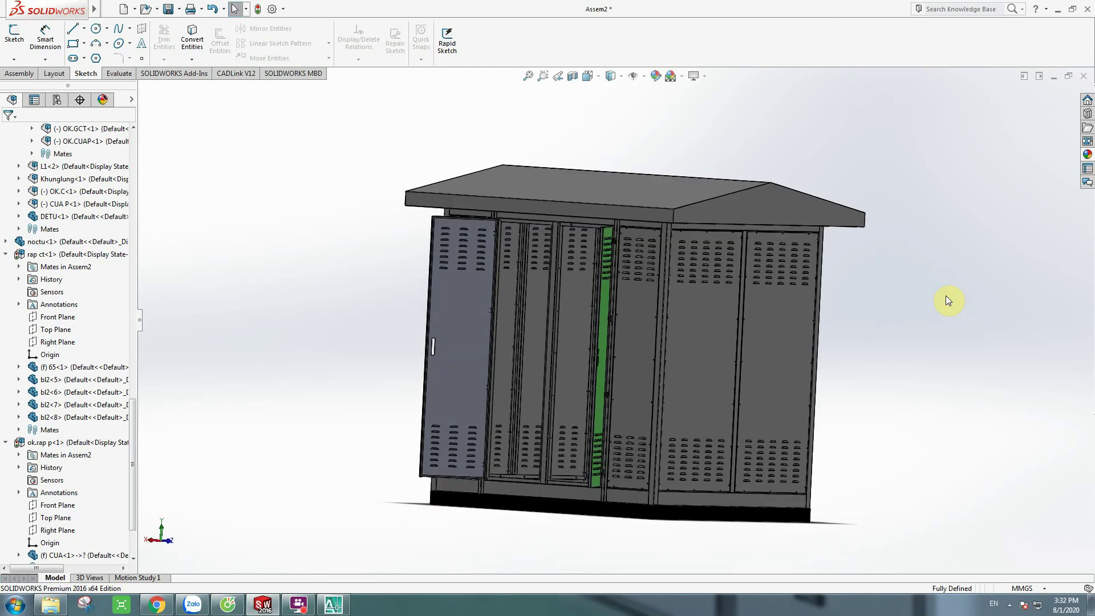
{"action": "key", "text": "Down"}
{"action": "key", "text": "Down"}
{"action": "key", "text": "Right"}
{"action": "key", "text": "Right"}
{"action": "key", "text": "Right"}
{"action": "key", "text": "Right"}
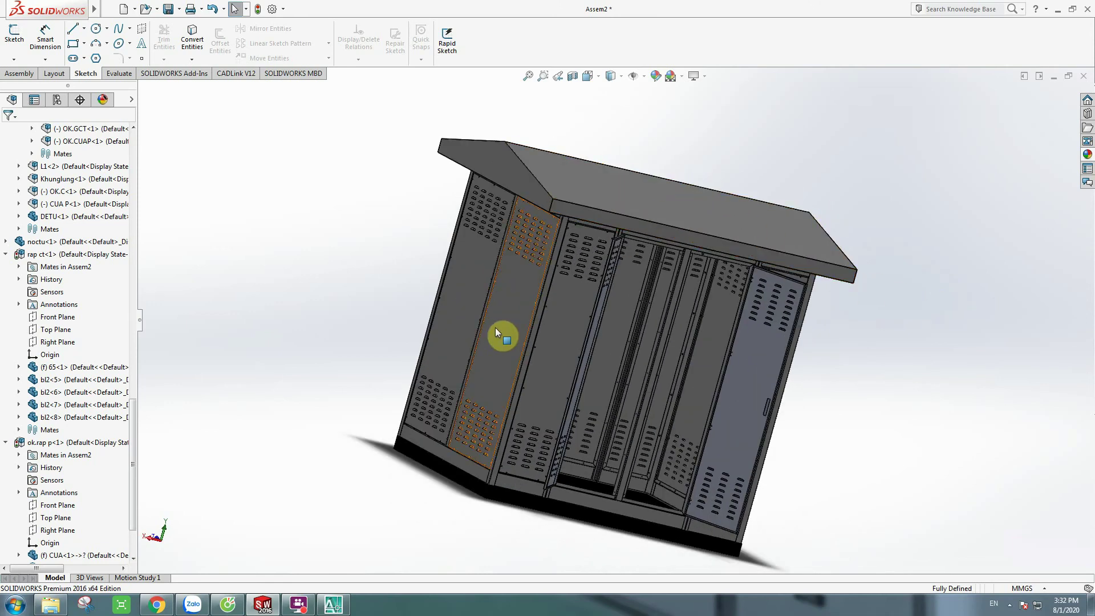
Step: View a door panel Normal To, go isometric, and swing the left door toward closed
{"action": "left_click", "coordinate": [559, 321]}
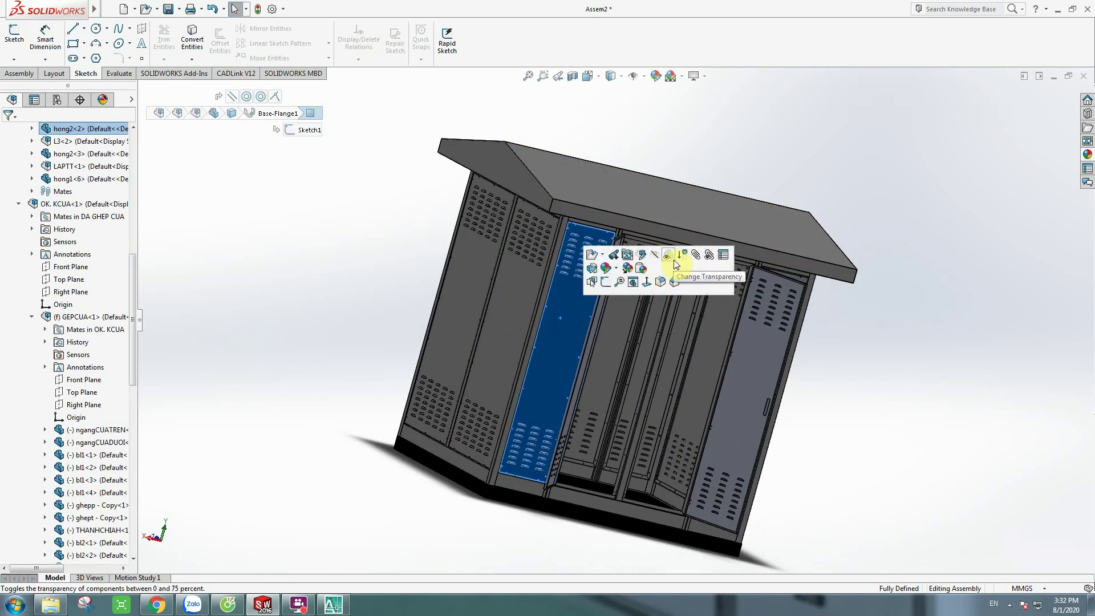
{"action": "left_click", "coordinate": [646, 283]}
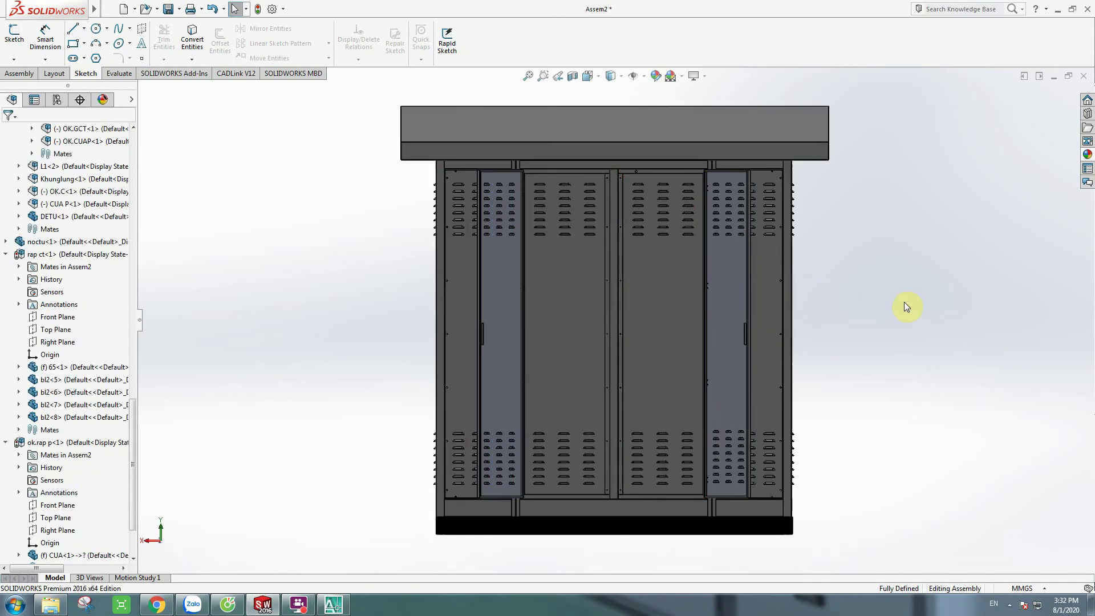
{"action": "key", "text": "ctrl+7"}
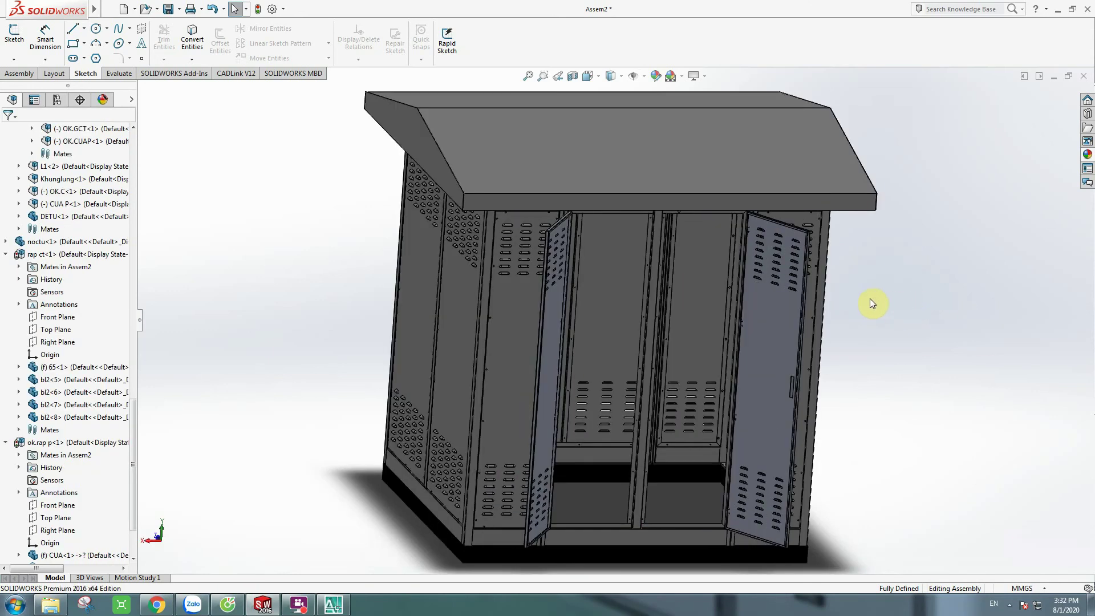
{"action": "left_click_drag", "start_coordinate": [559, 350], "coordinate": [662, 364]}
{"action": "left_click", "coordinate": [1005, 346]}
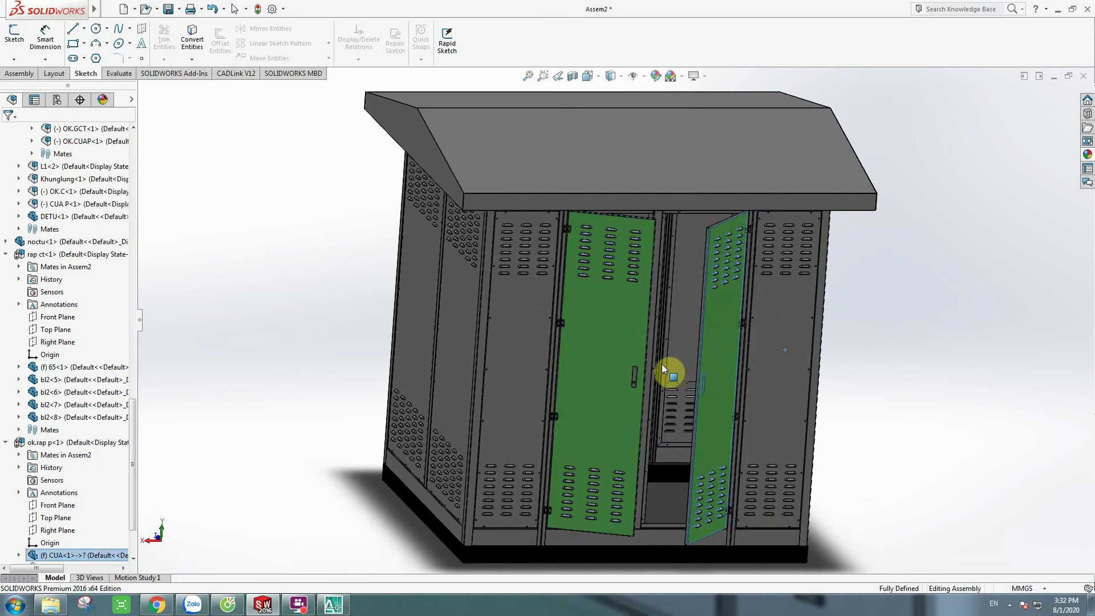
{"action": "left_click", "coordinate": [930, 355]}
Step: Return to isometric and swing the left green door wide open
{"action": "key", "text": "Left"}
{"action": "key", "text": "Up"}
{"action": "key", "text": "Left"}
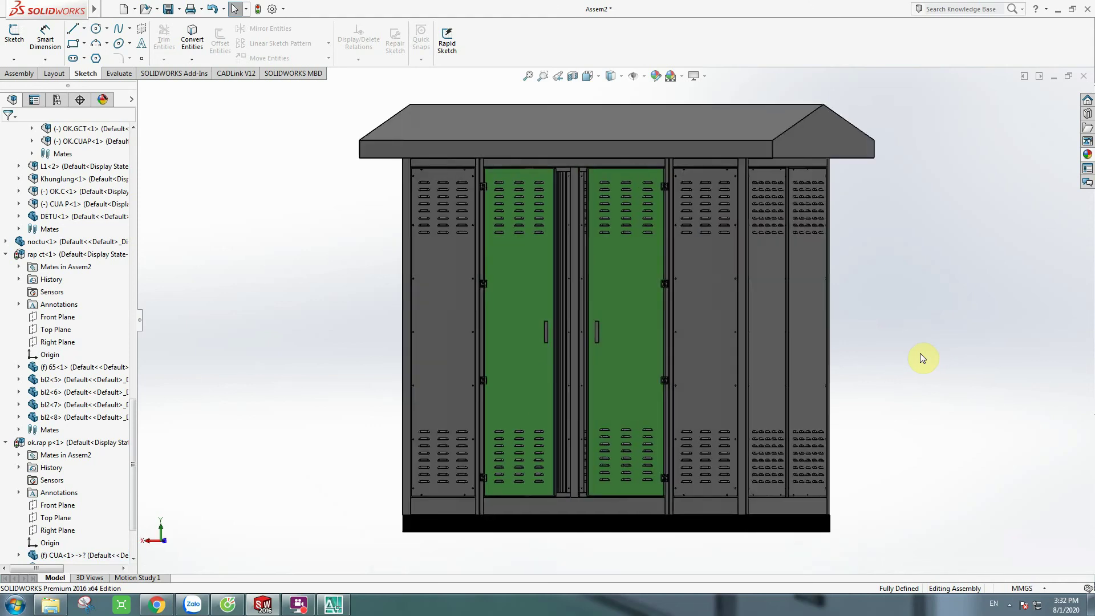
{"action": "key", "text": "ctrl+7"}
{"action": "scroll", "coordinate": [979, 304], "scroll_direction": "up", "scroll_amount": 3}
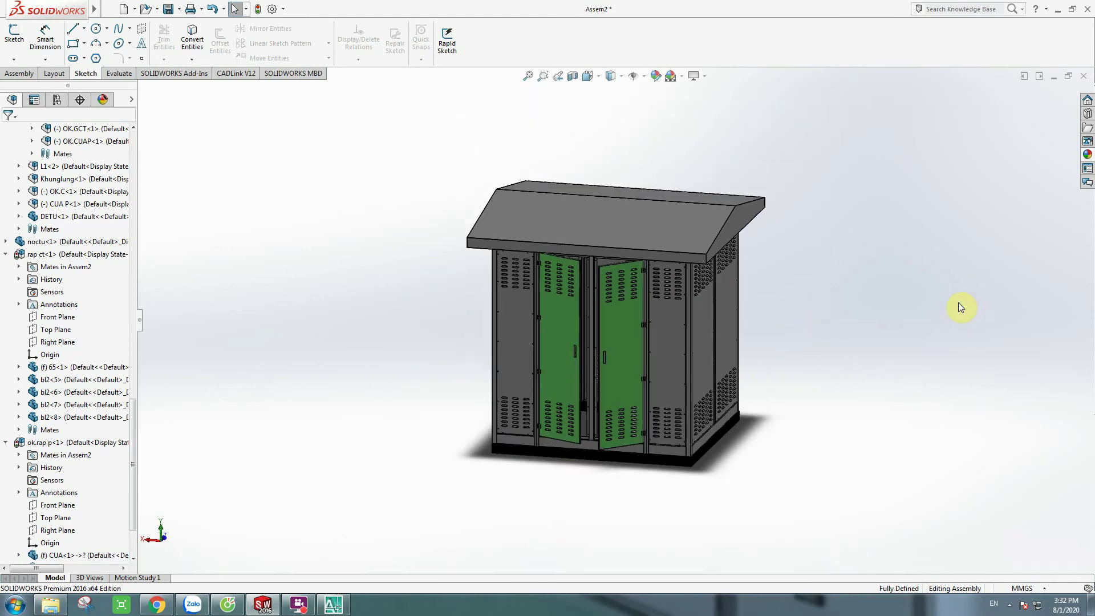
{"action": "scroll", "coordinate": [892, 301], "scroll_direction": "down", "scroll_amount": 2}
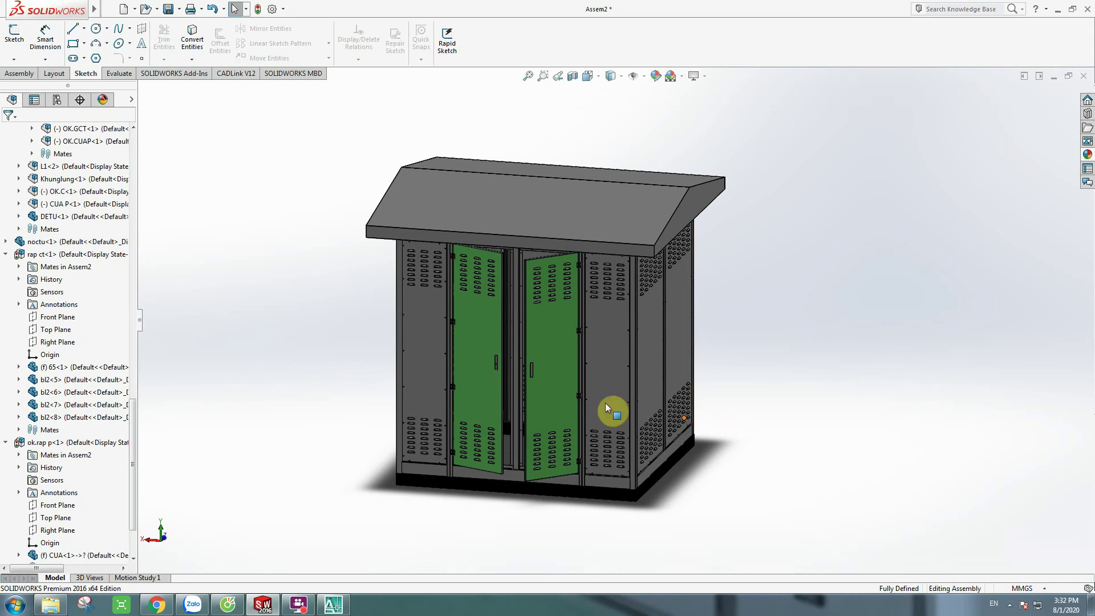
{"action": "left_click_drag", "start_coordinate": [482, 342], "coordinate": [391, 361]}
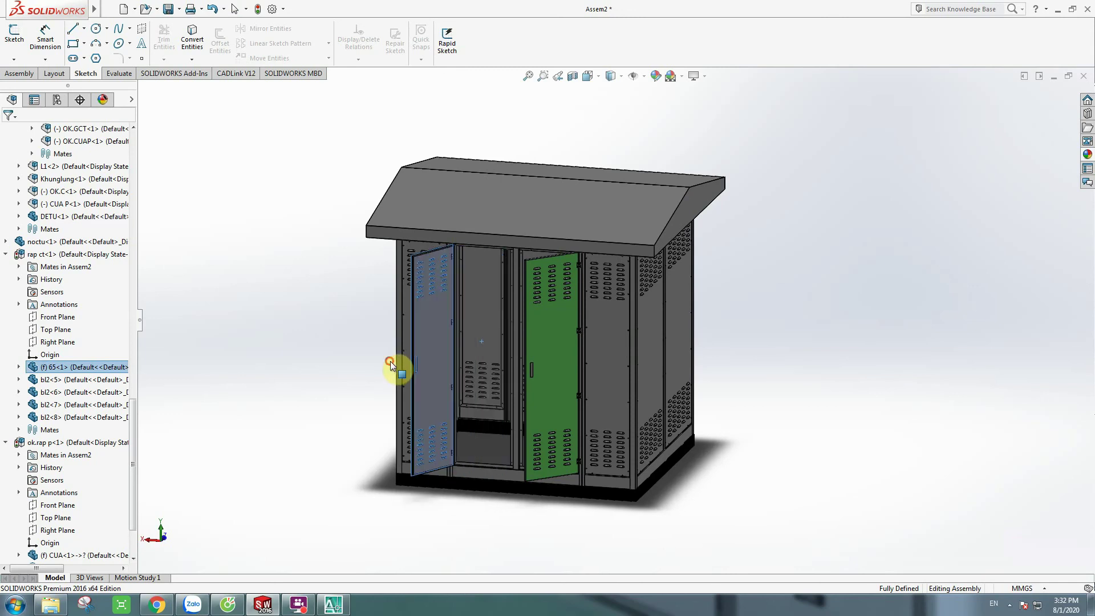
{"action": "left_click", "coordinate": [832, 354]}
{"action": "scroll", "coordinate": [838, 351], "scroll_direction": "up", "scroll_amount": 2}
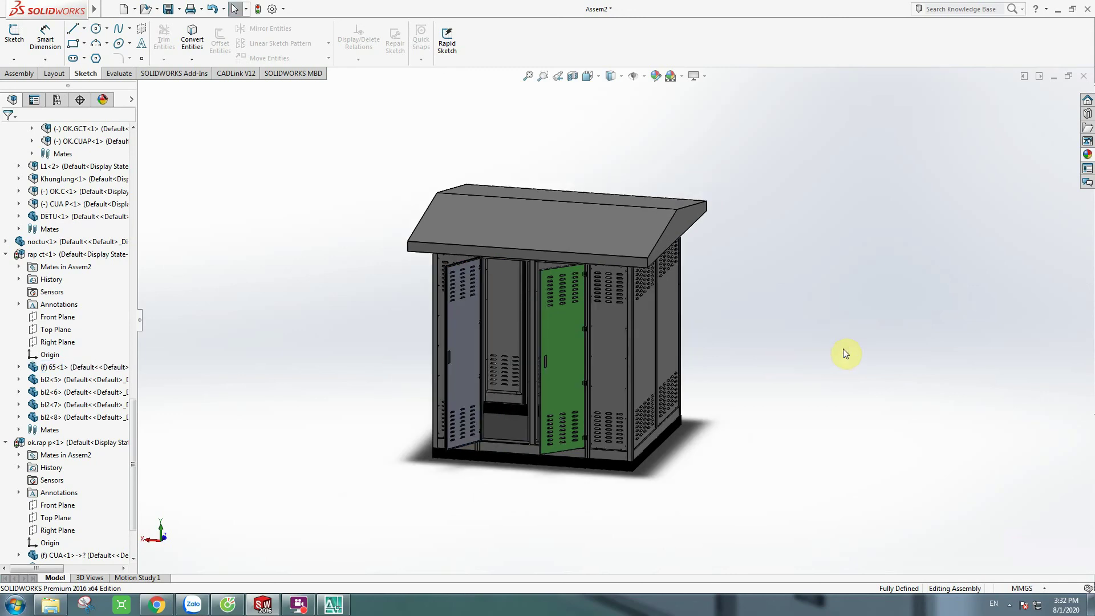